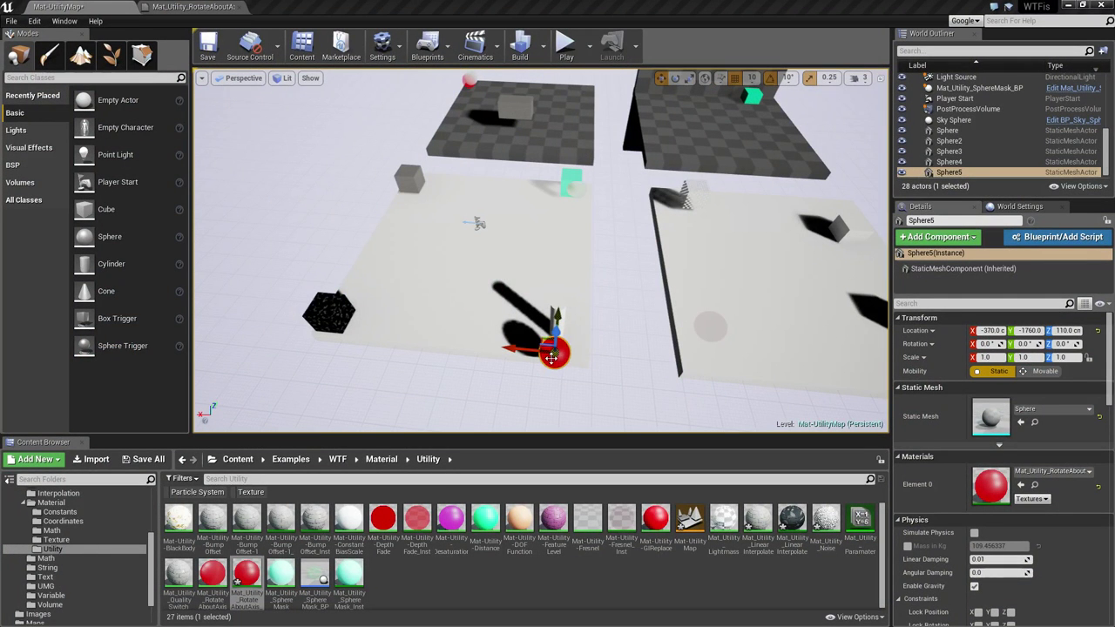
Inspect the red Sphere5 beside the white cylinder in the level, both up close and from farther away.
key(f)
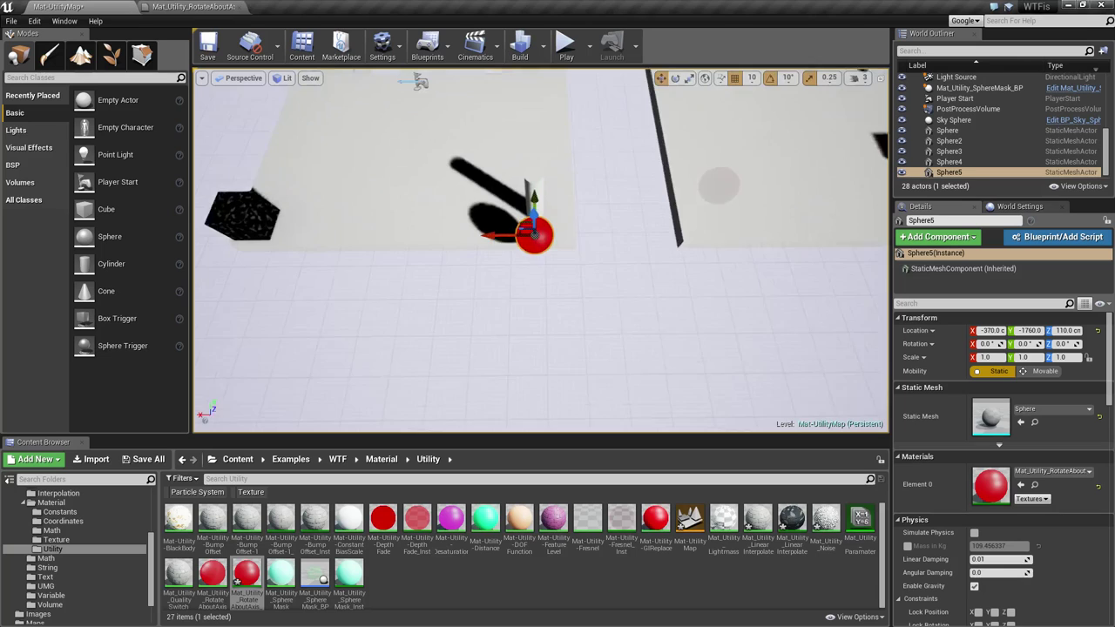
key(w)
right_drag(618, 377, 533, 340)
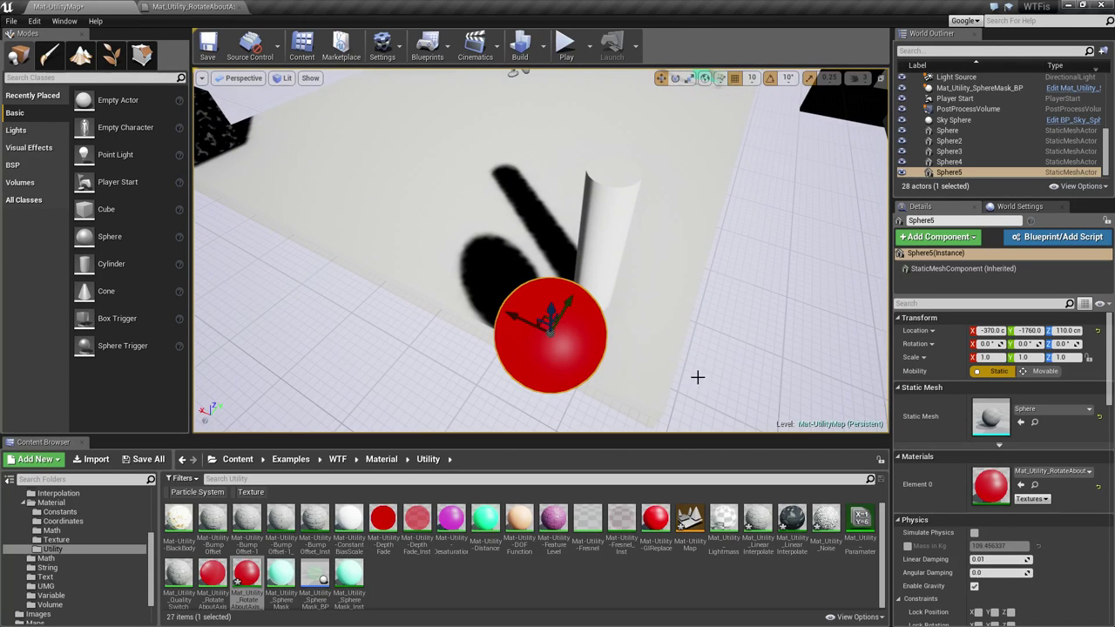
drag(682, 378, 682, 378)
key(s)
mouse_move(681, 378)
right_down()
mouse_move(682, 305)
mouse_move(697, 409)
mouse_move(677, 357)
right_up()
drag(682, 378, 681, 378)
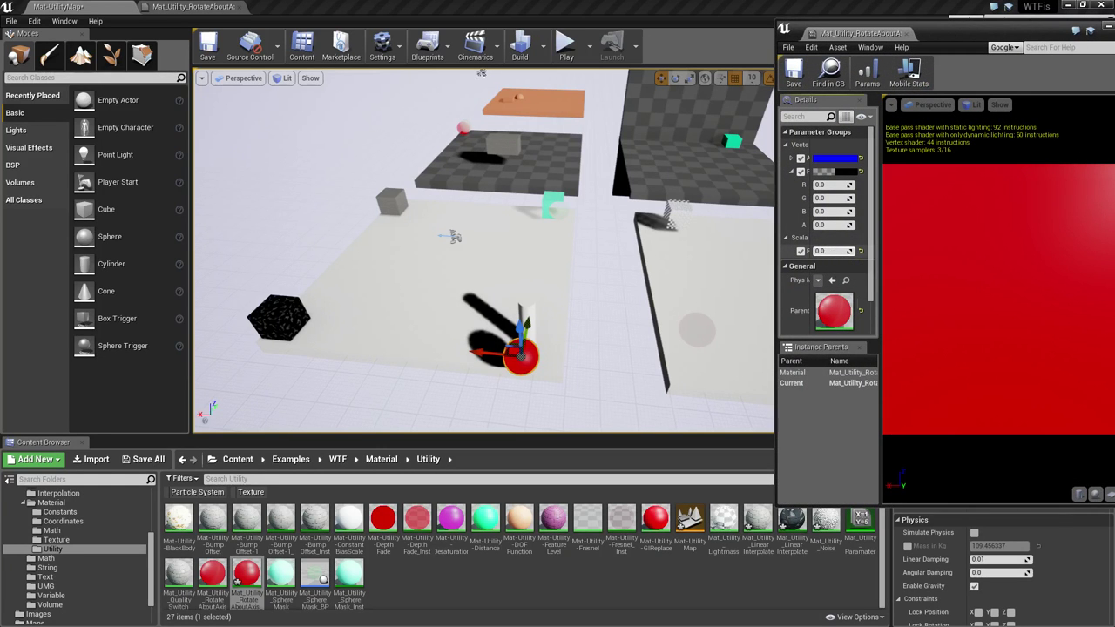
Sweep the material instance's RotationAngle scalar up to about 2.0 and back to about 0.48, watching the sphere in the level.
drag(828, 251, 873, 251)
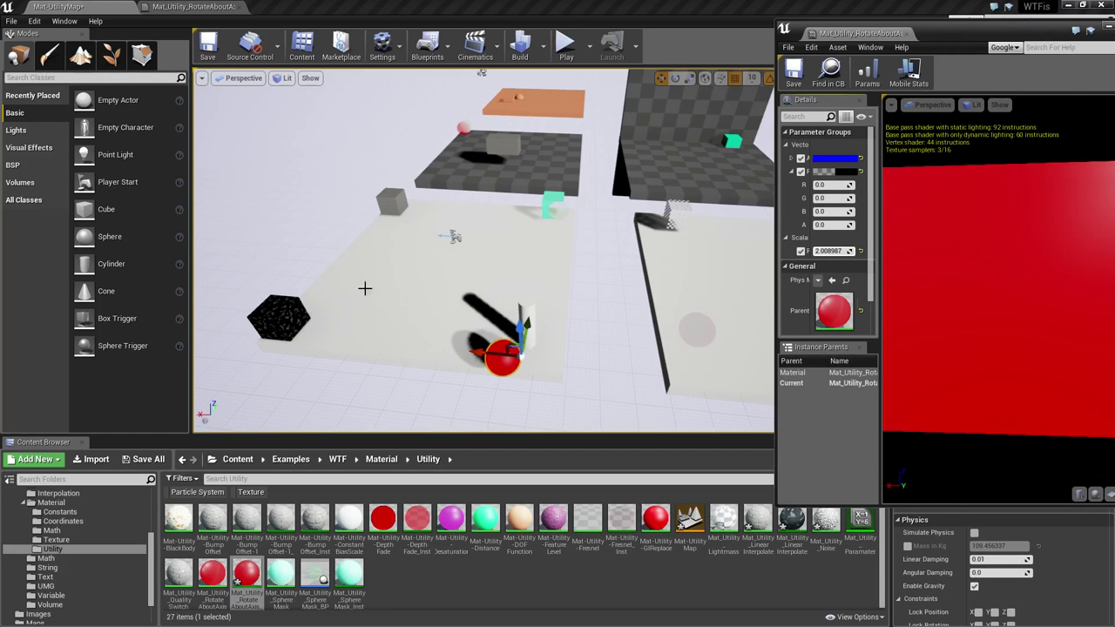
drag(830, 251, 796, 250)
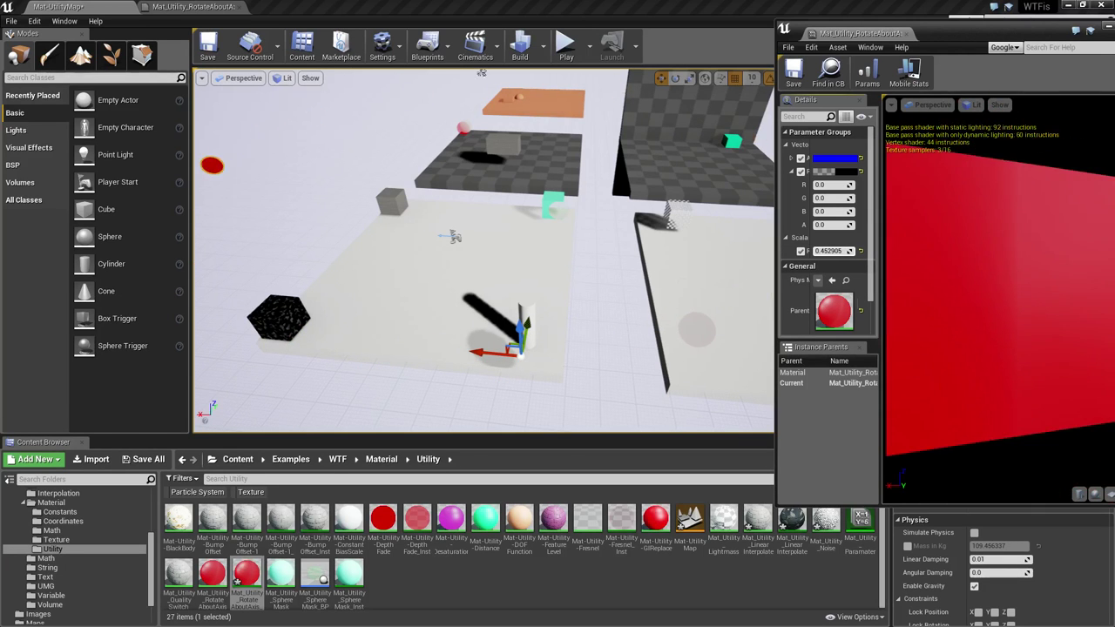
drag(212, 166, 225, 156)
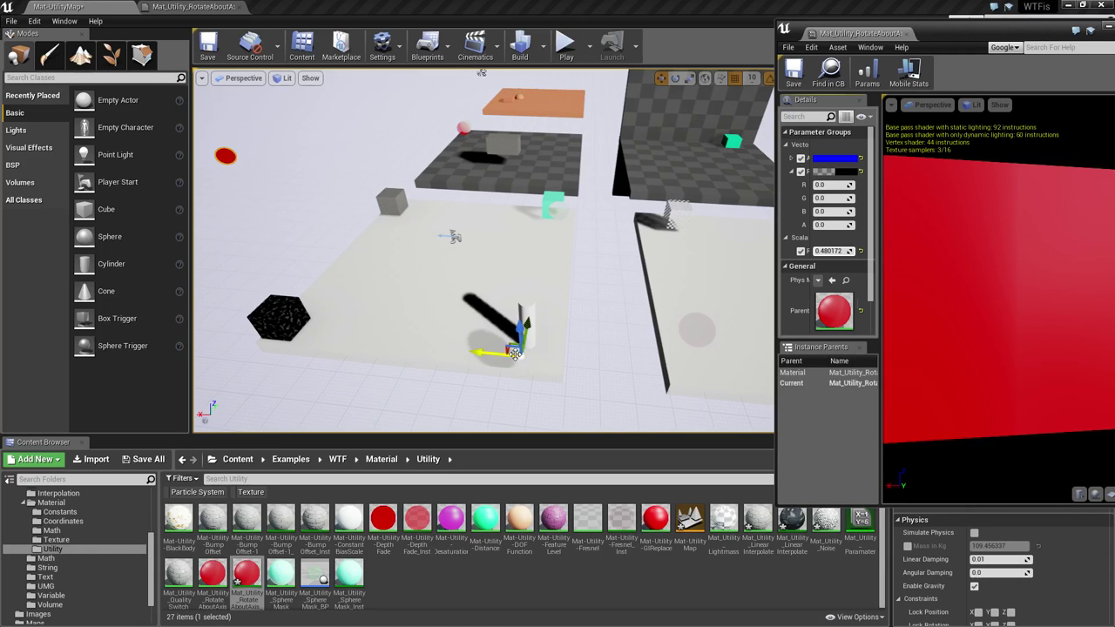
mouse_move(483, 351)
mouse_down()
mouse_move(449, 349)
mouse_move(547, 357)
mouse_move(486, 364)
mouse_up()
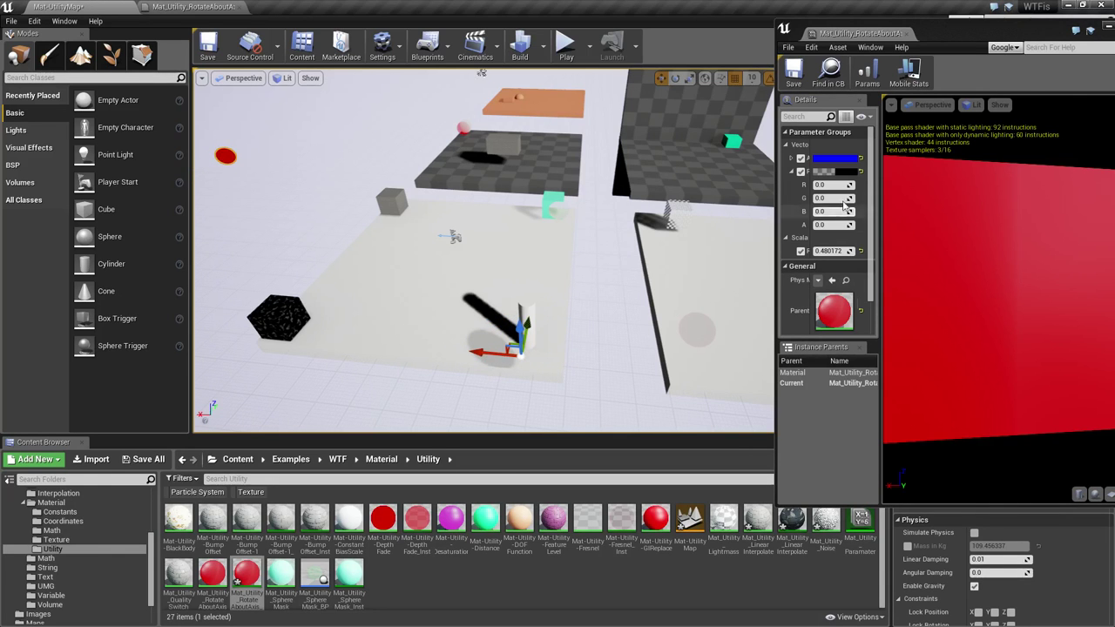
Move the instance editor aside and set the RotateAboutAxis node's Period to 1.0 in the Mat_Utility_RotateAboutAxis material.
drag(840, 37, 1114, 74)
click(190, 7)
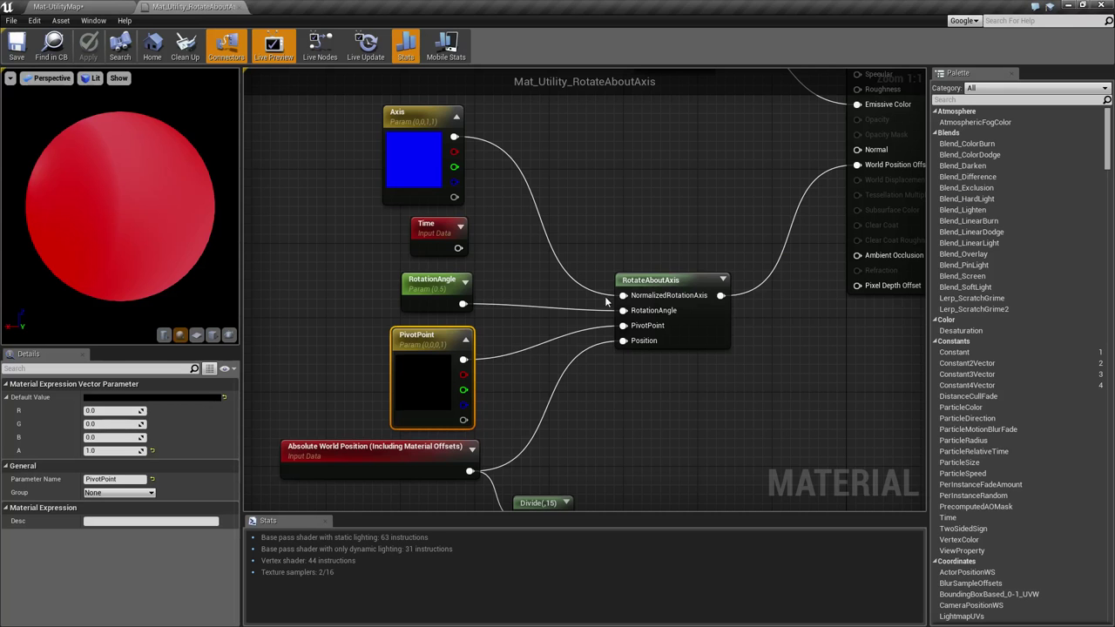
right_drag(641, 240, 626, 274)
click(650, 238)
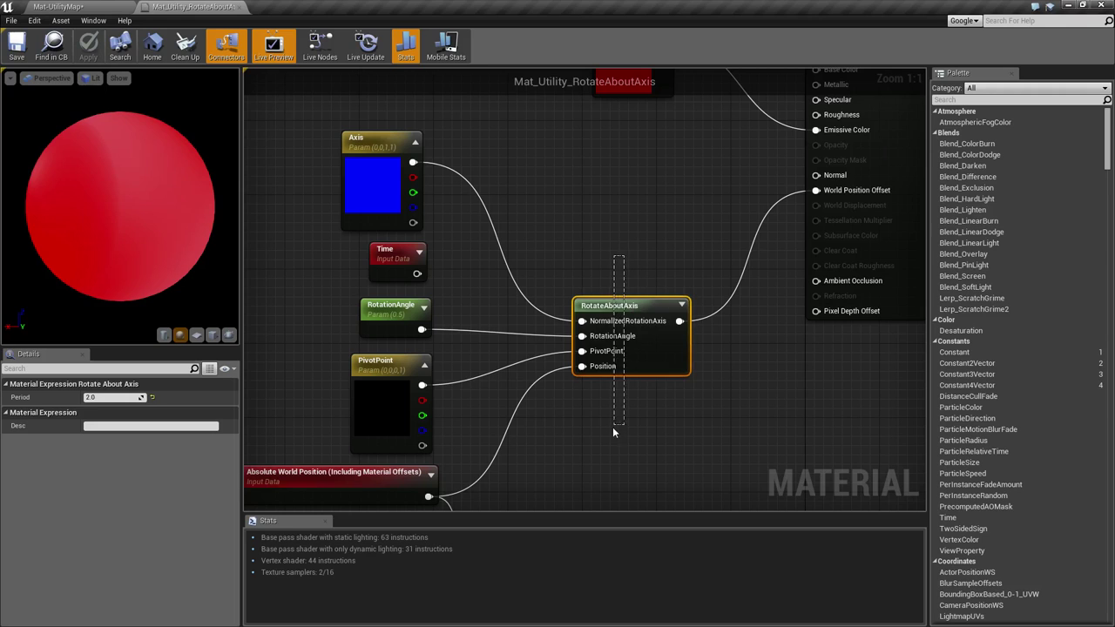
click(111, 397)
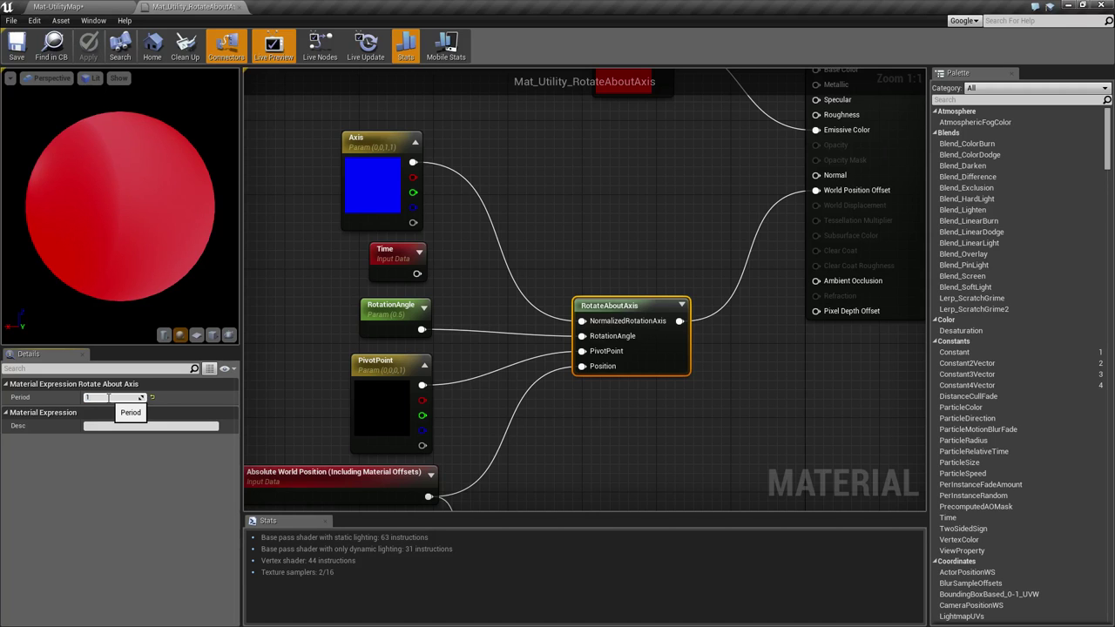
key(Return)
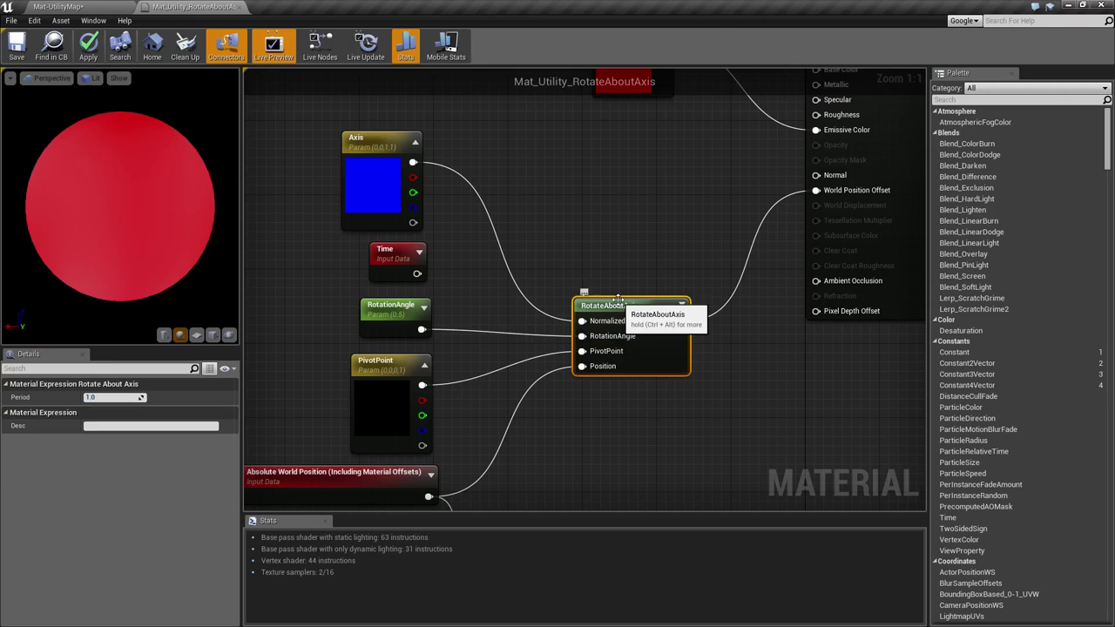
Examine the RotateAboutAxis node's Period and the Axis and RotationAngle parameters that feed it.
click(118, 397)
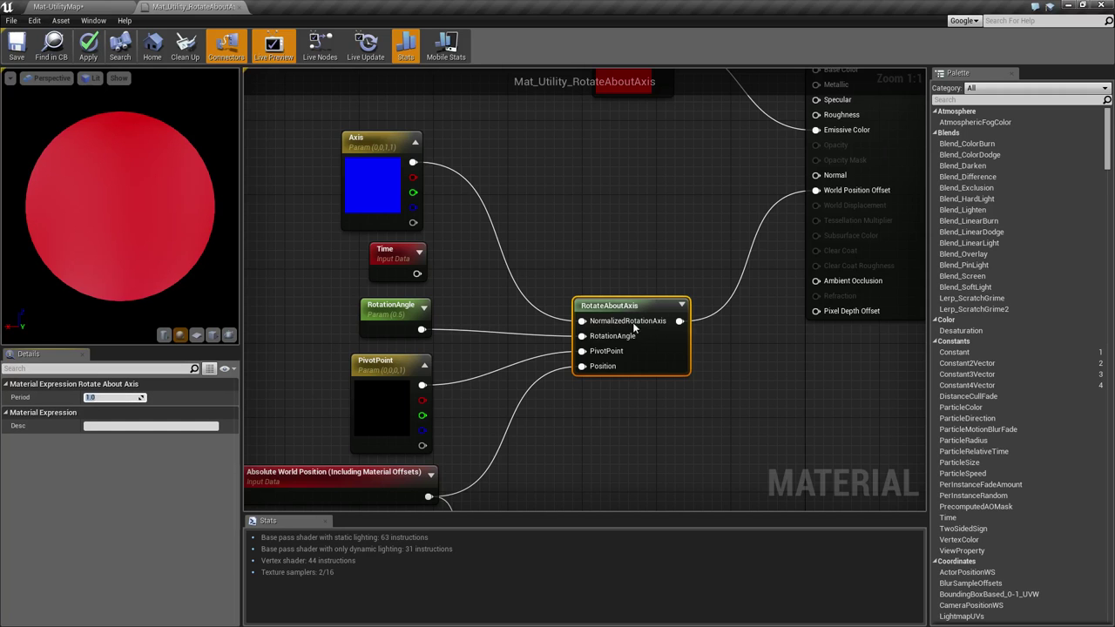
click(382, 146)
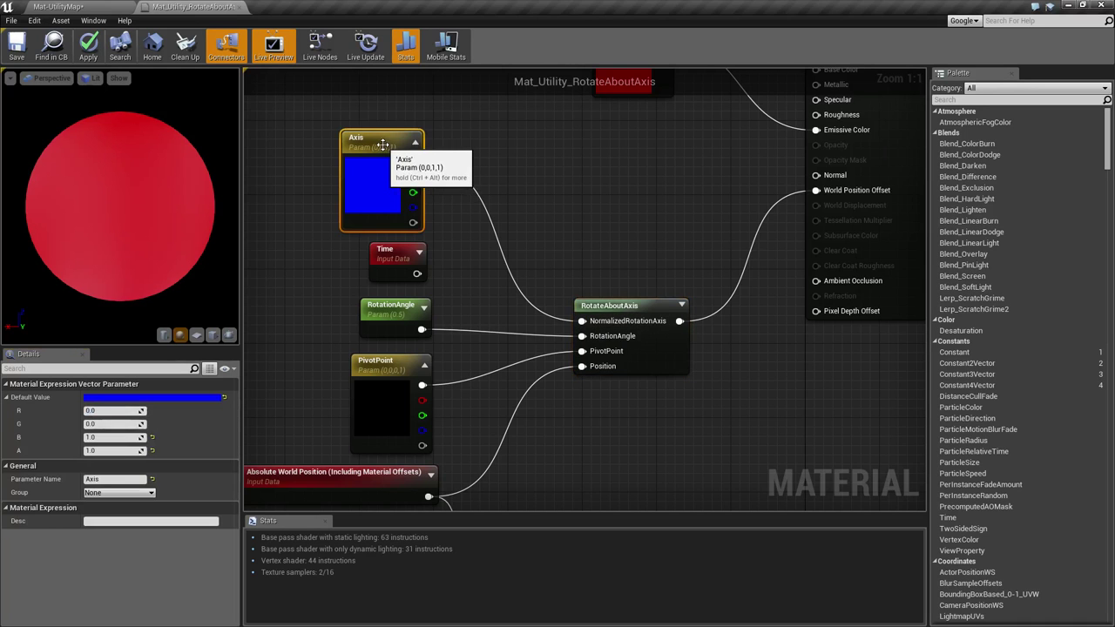
click(629, 319)
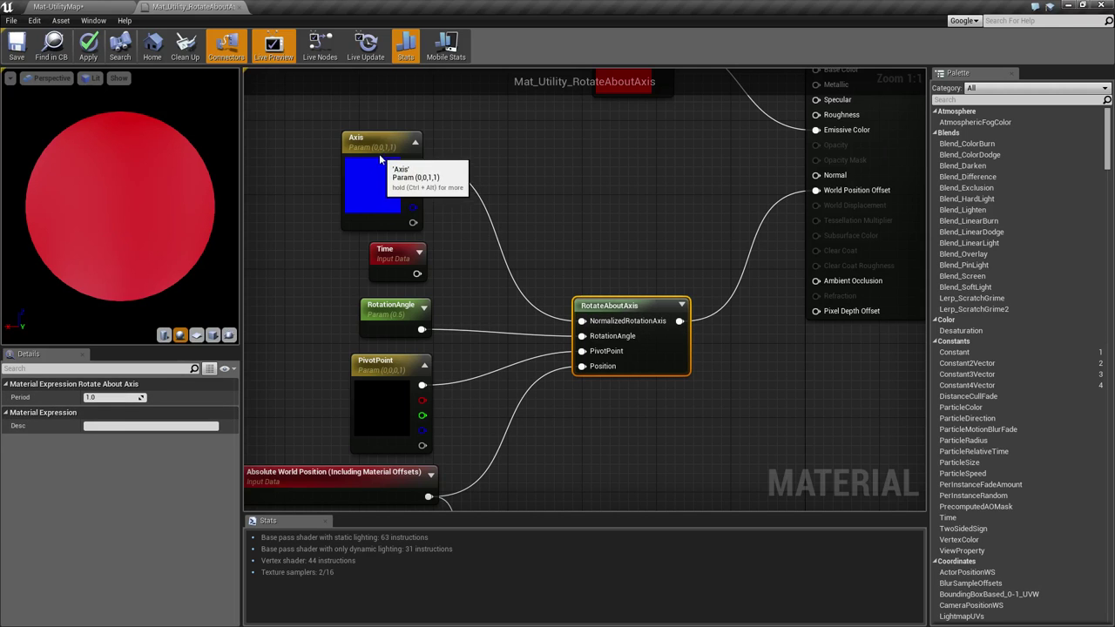
click(387, 196)
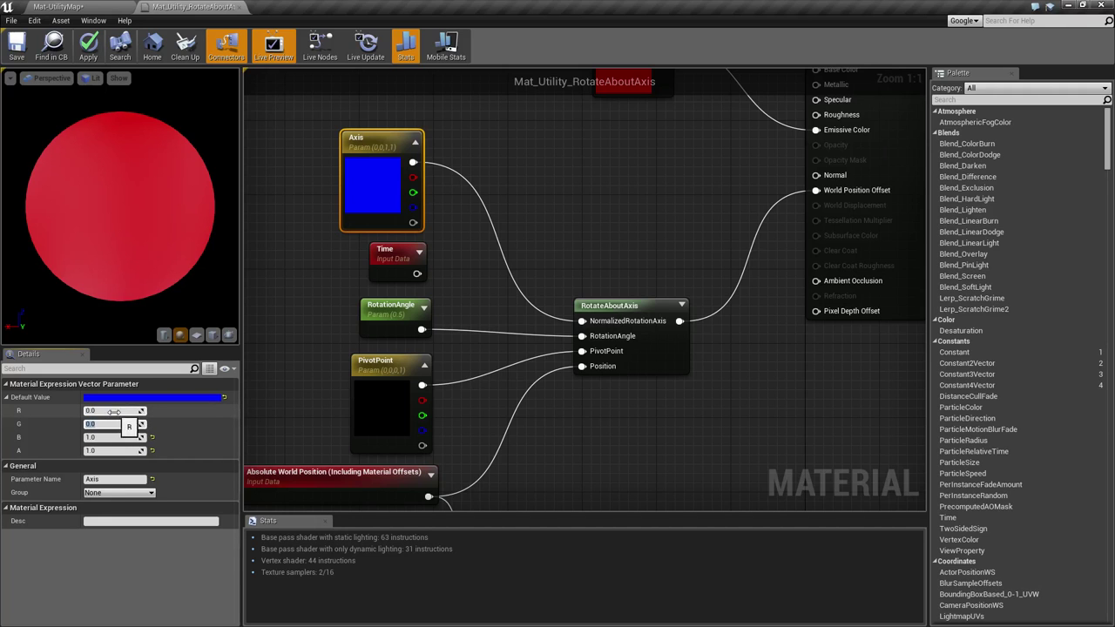
click(460, 292)
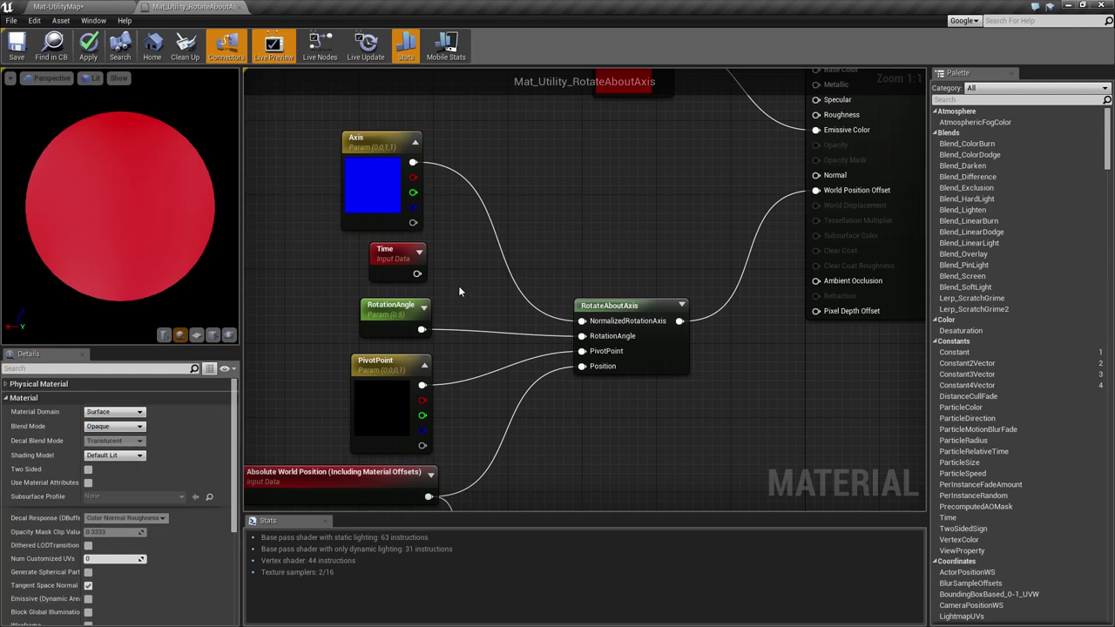
click(415, 333)
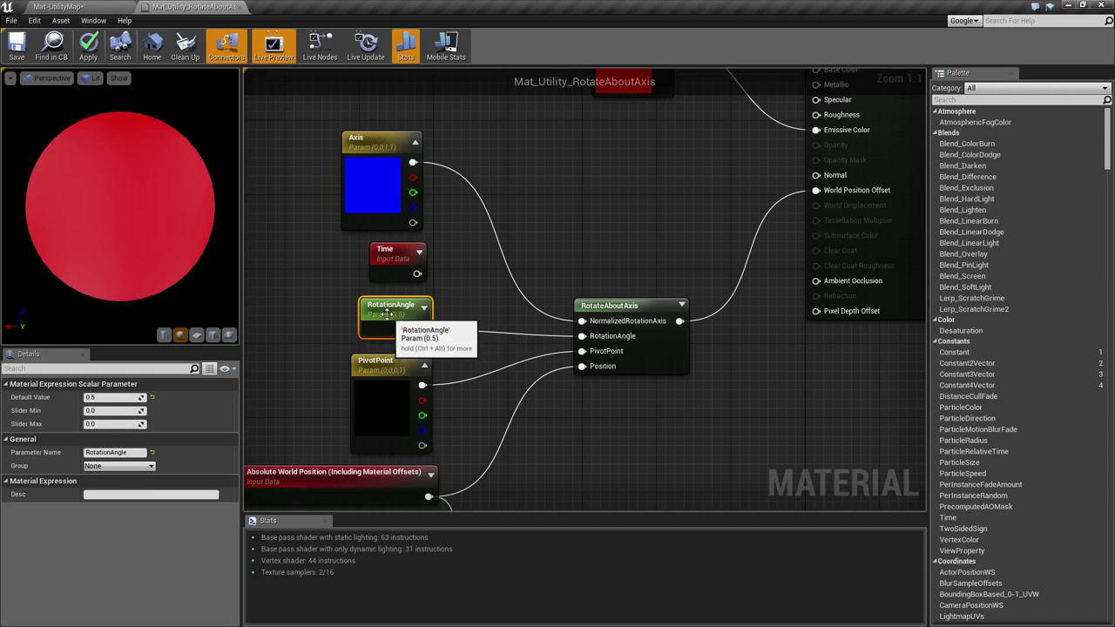
click(640, 311)
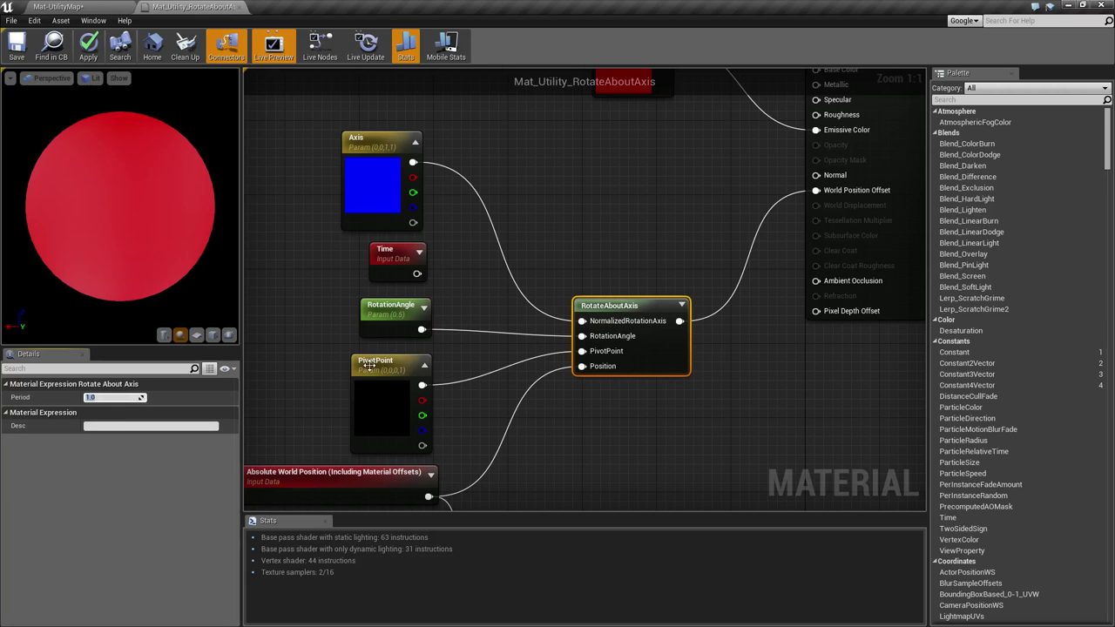
click(383, 314)
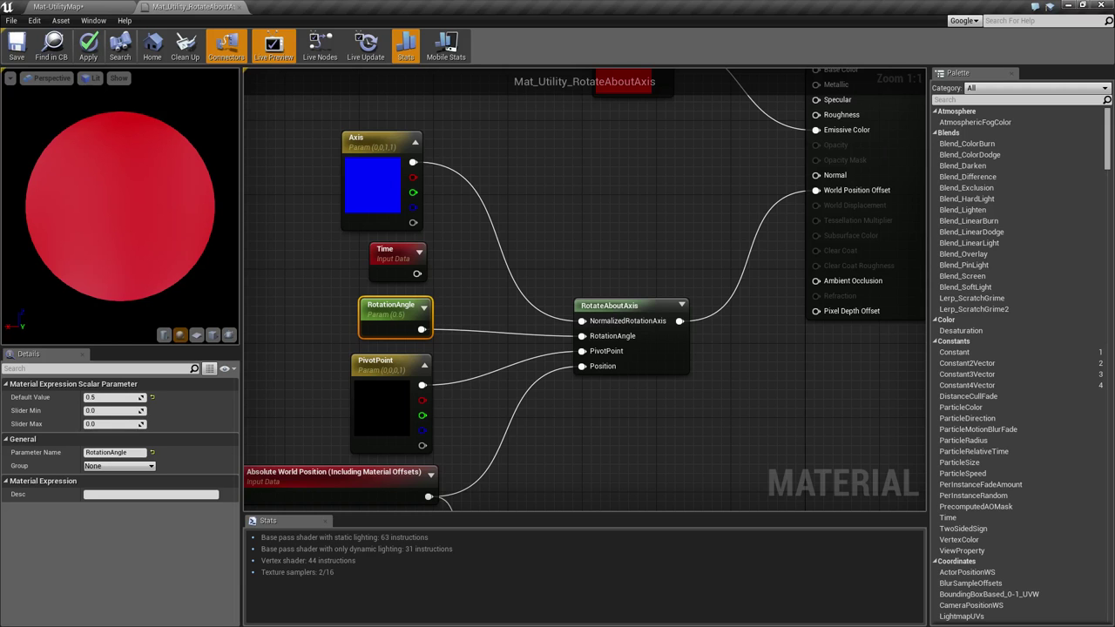
Apply the material's Period change and check the sphere's placement in the level.
click(61, 8)
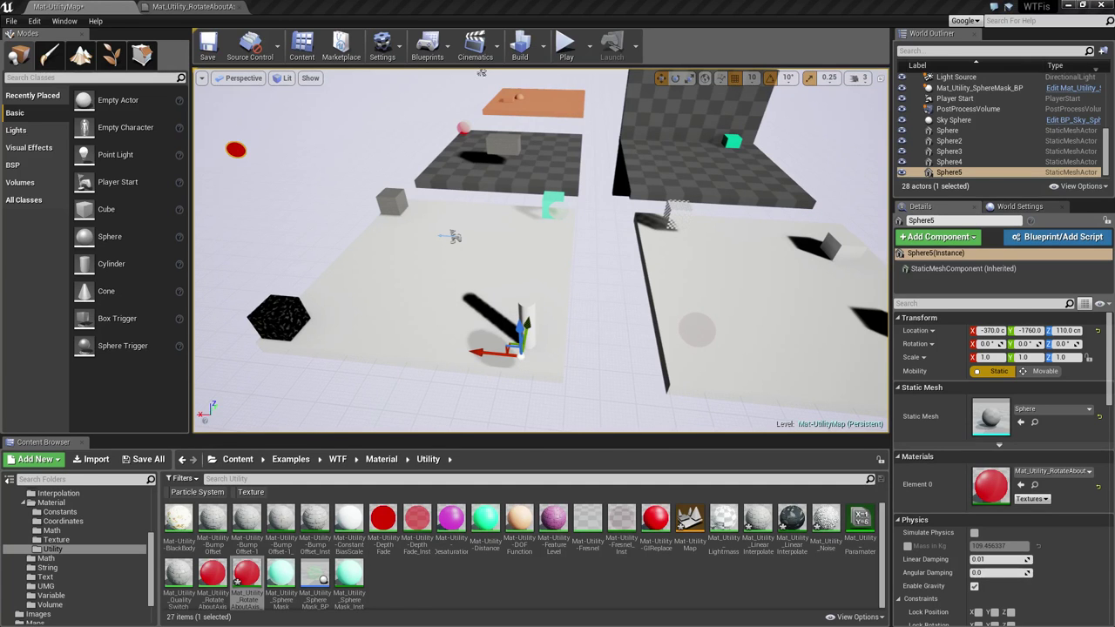
click(193, 6)
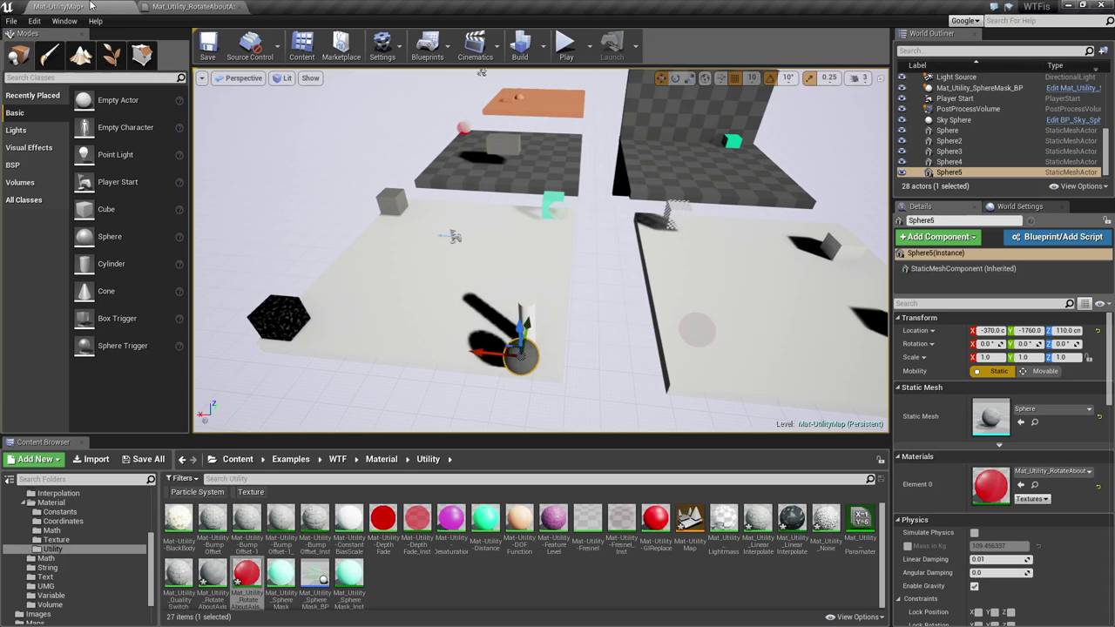
click(91, 6)
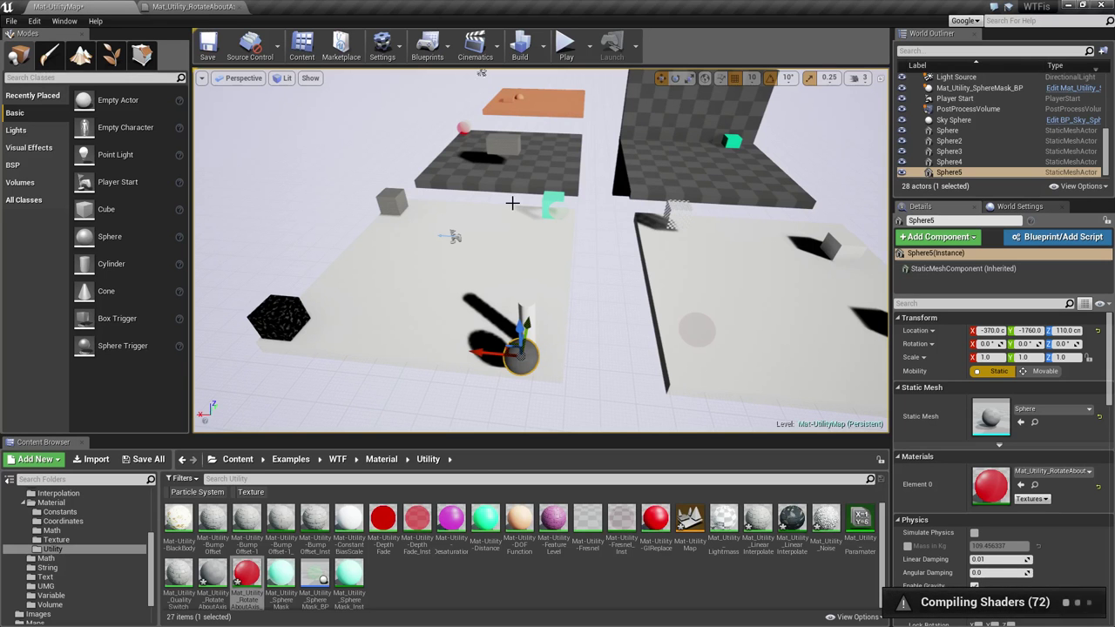
mouse_move(641, 260)
right_down()
mouse_move(641, 228)
mouse_move(641, 251)
right_up()
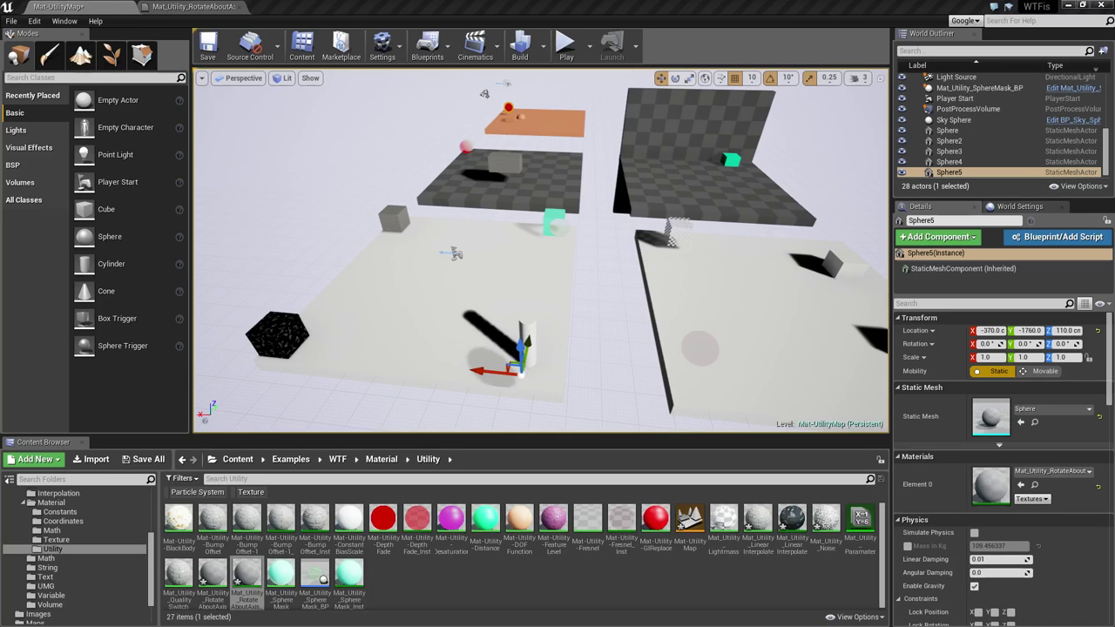
Return to the material graph and compare the RotateAboutAxis settings with the RotationAngle parameter.
click(193, 6)
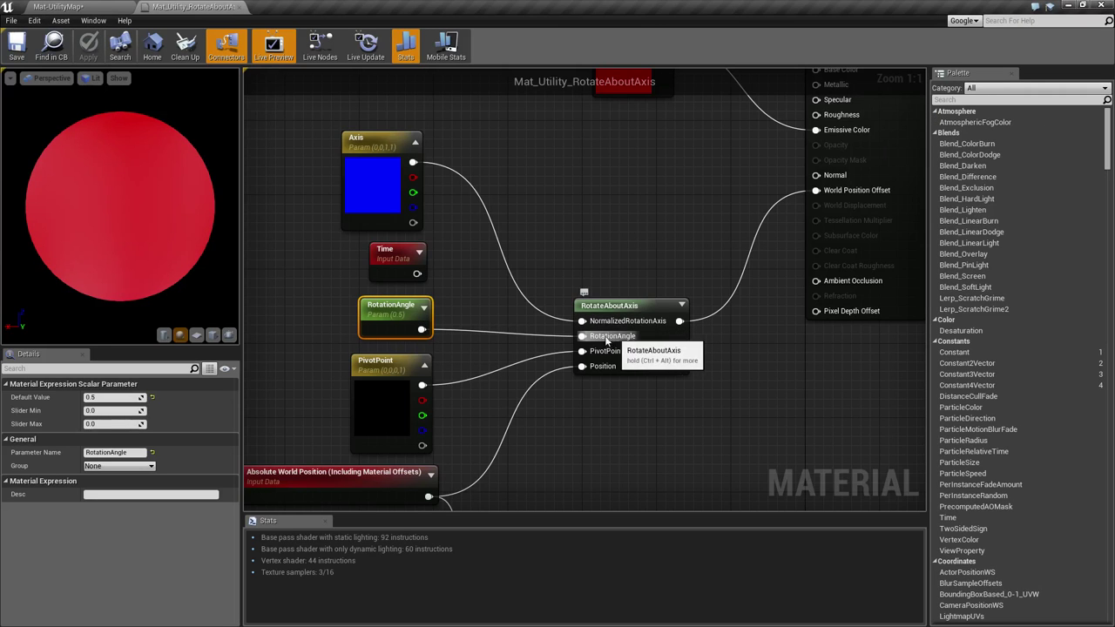
click(642, 313)
click(392, 314)
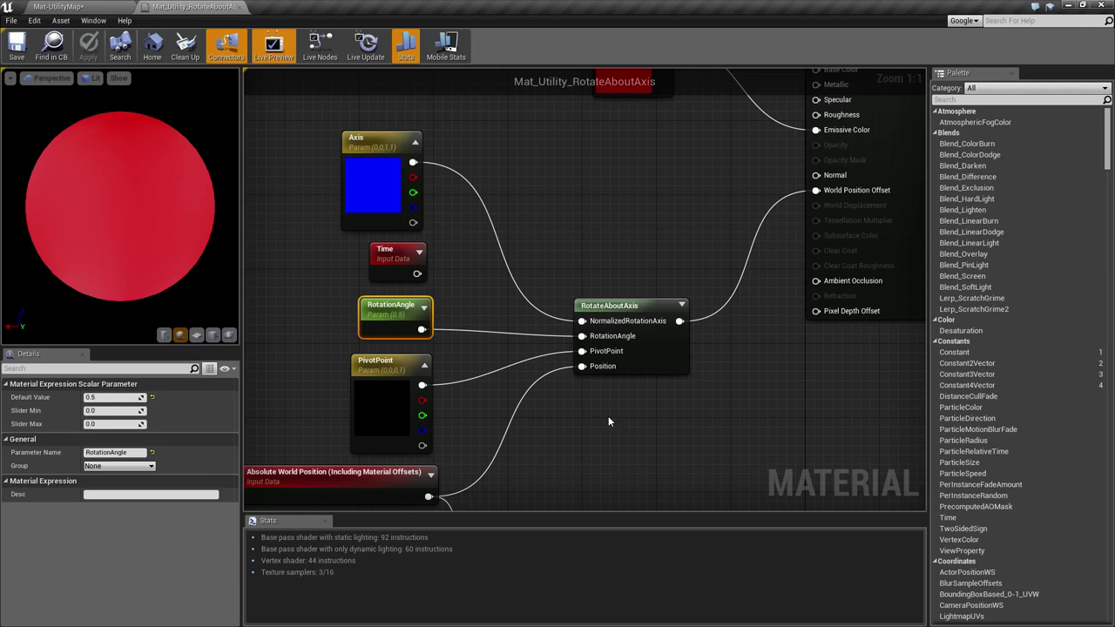
click(609, 322)
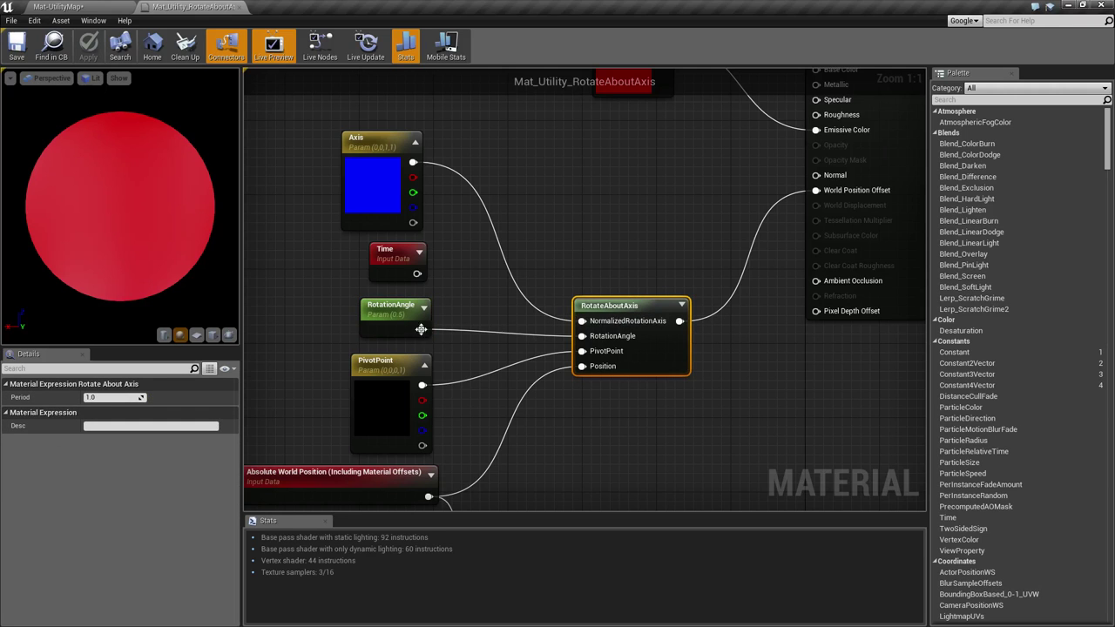
click(392, 315)
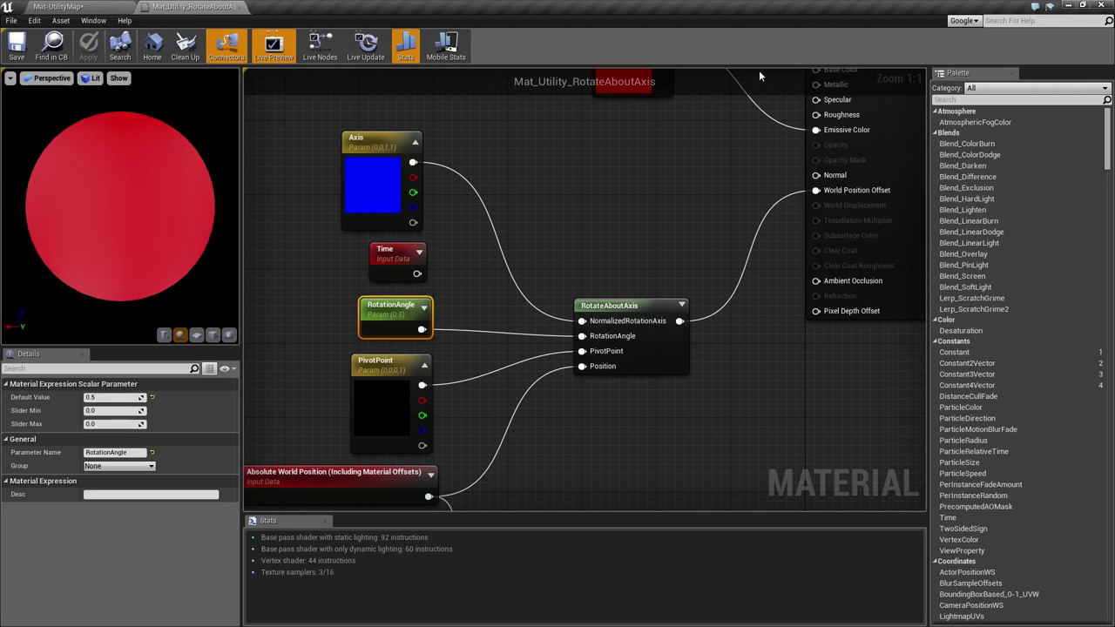
Bring the material instance editor back over the level and set its RotationAngle scalar to 0.
drag(1113, 66, 869, 61)
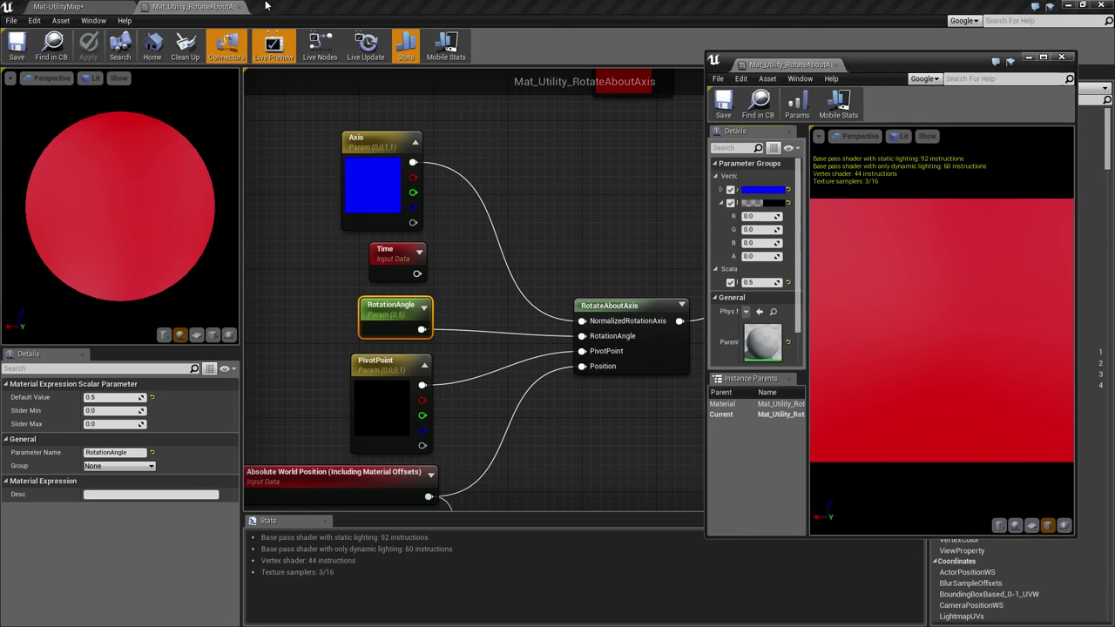
click(100, 6)
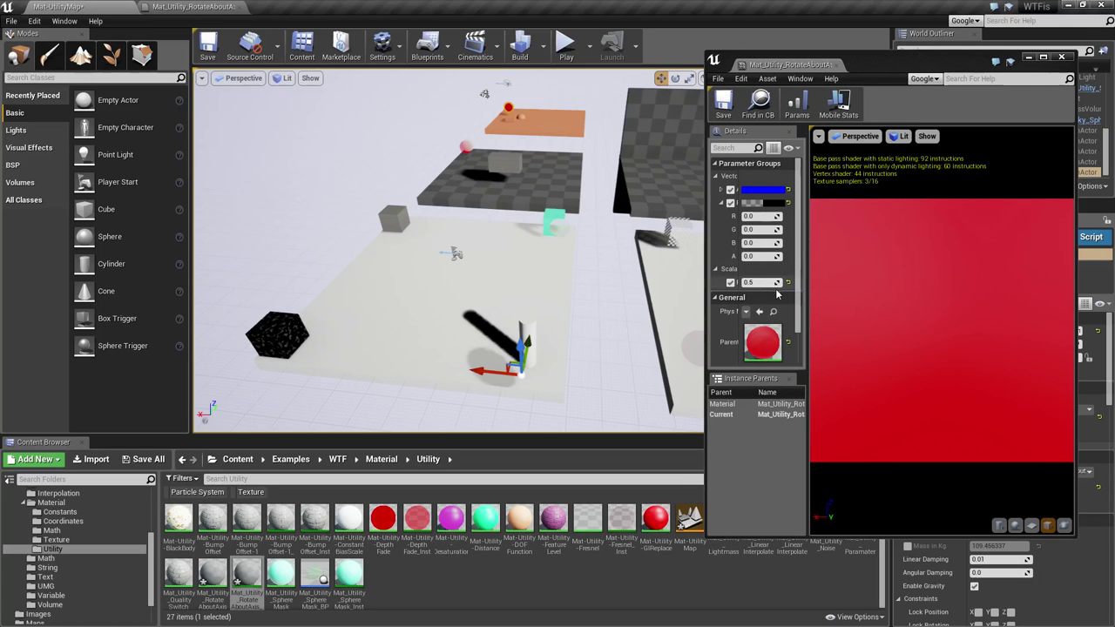
click(761, 283)
text(0)
key(Return)
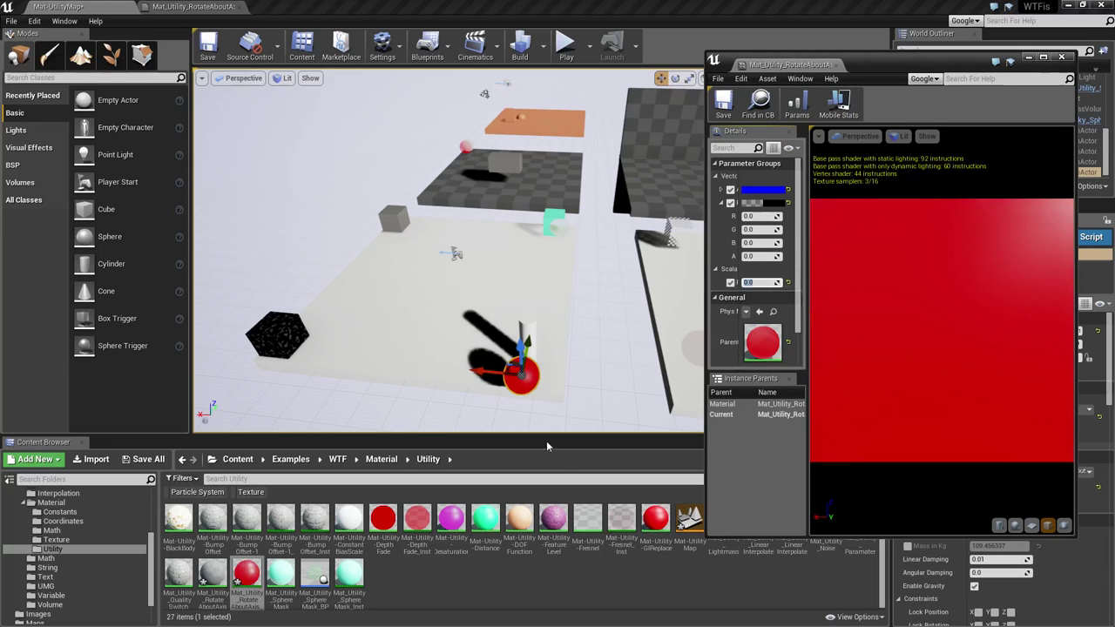
Try the instance's RotationAngle at 1.0 and scrub it to about 0.30 to move the sphere around the pivot.
click(871, 310)
mouse_move(763, 283)
mouse_down()
mouse_move(858, 282)
mouse_move(768, 283)
mouse_up()
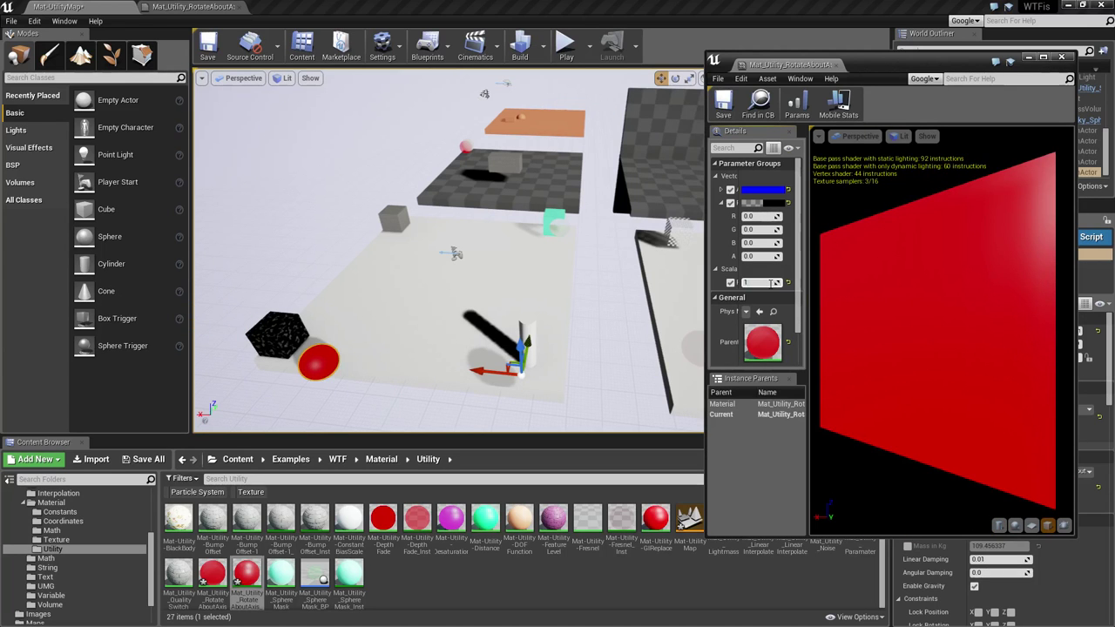
text(0)
key(Return)
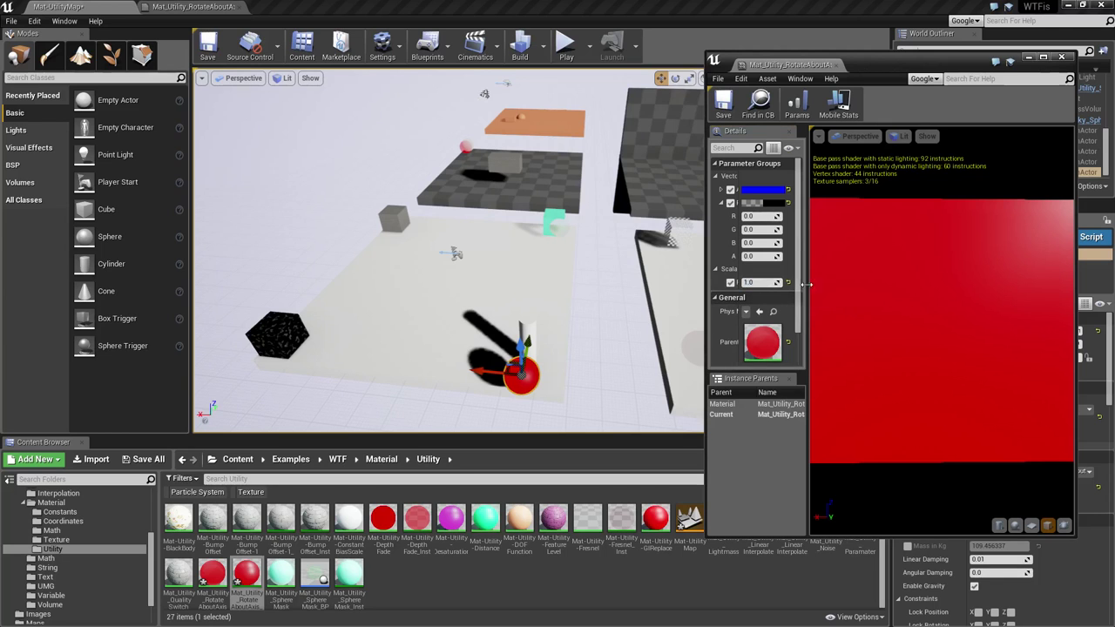
drag(773, 281, 744, 282)
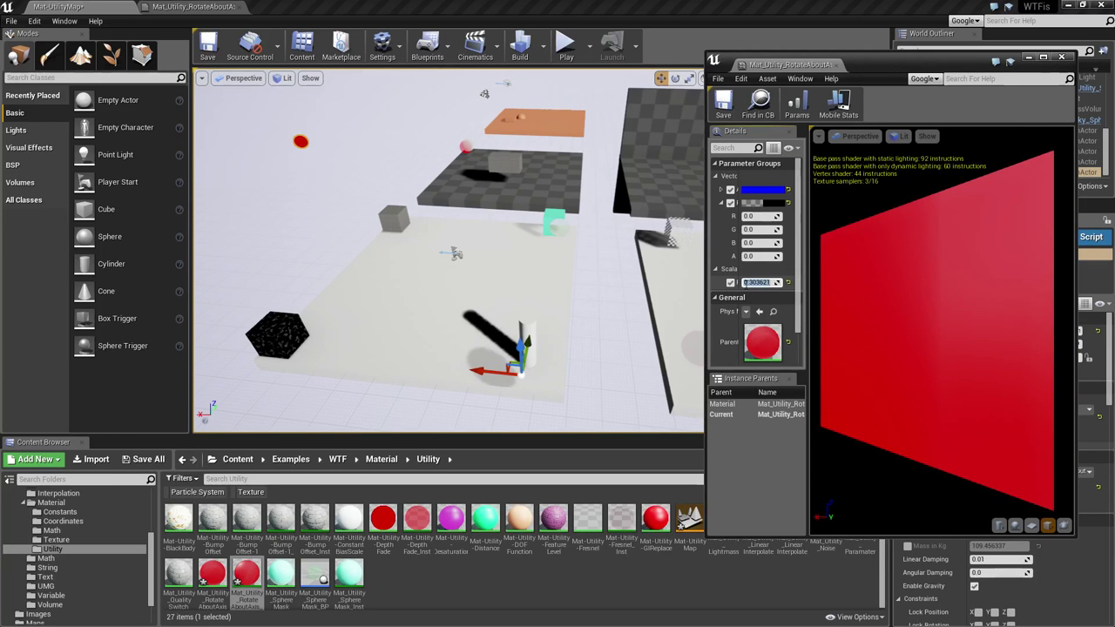
Go back to the material graph and select the RotateAboutAxis node to review its inputs.
click(193, 6)
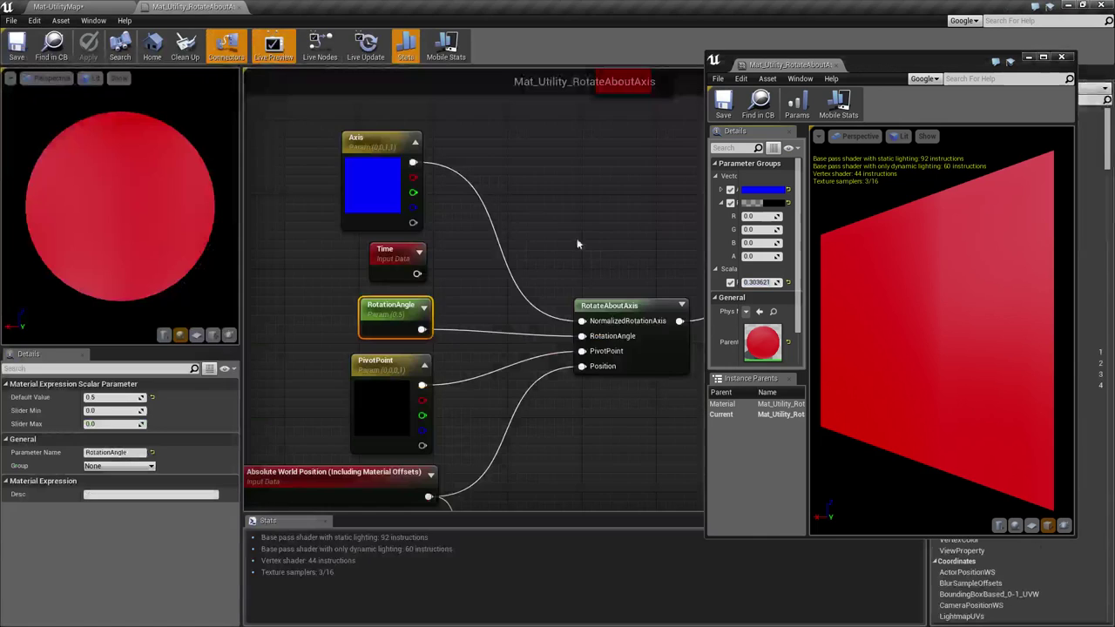
click(629, 320)
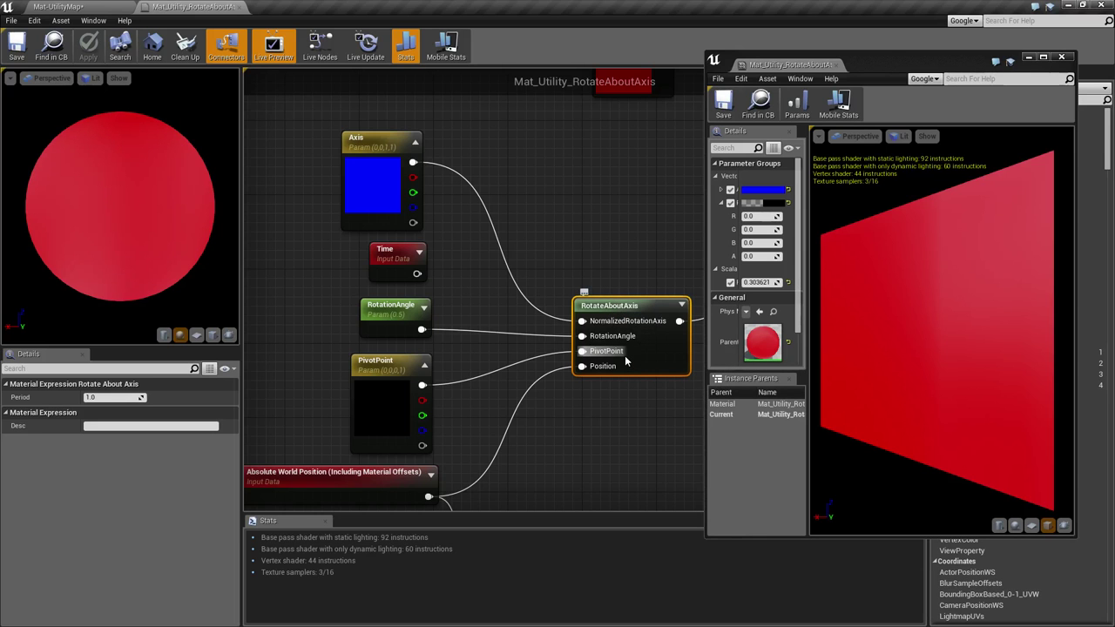
Return to the level and set the material instance's RotationAngle scalar to 0.
click(103, 7)
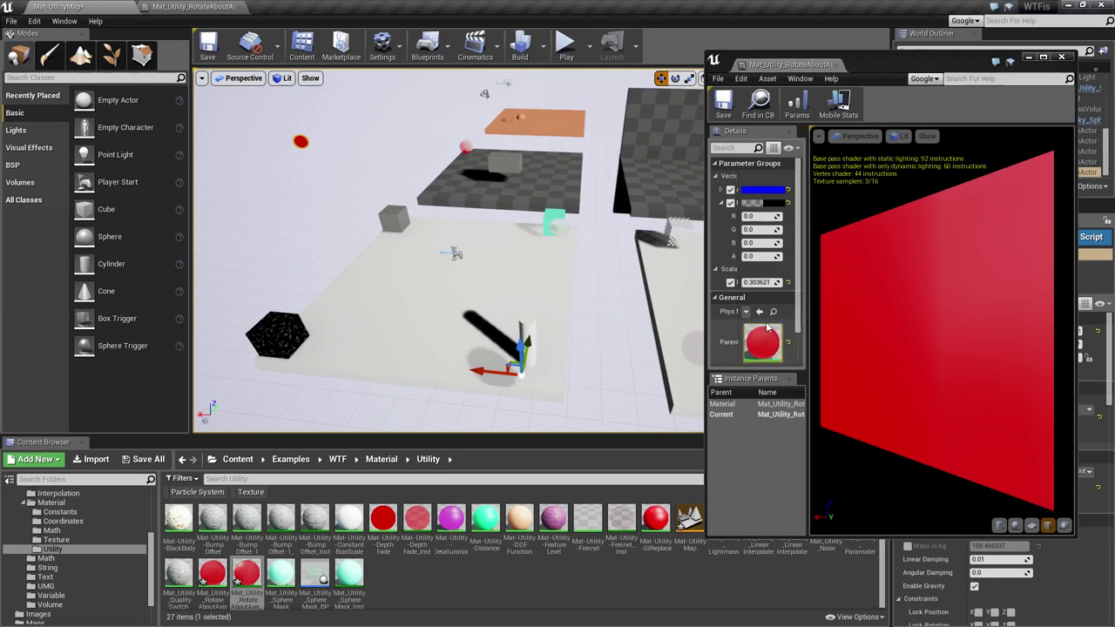
click(756, 282)
text(0)
key(Return)
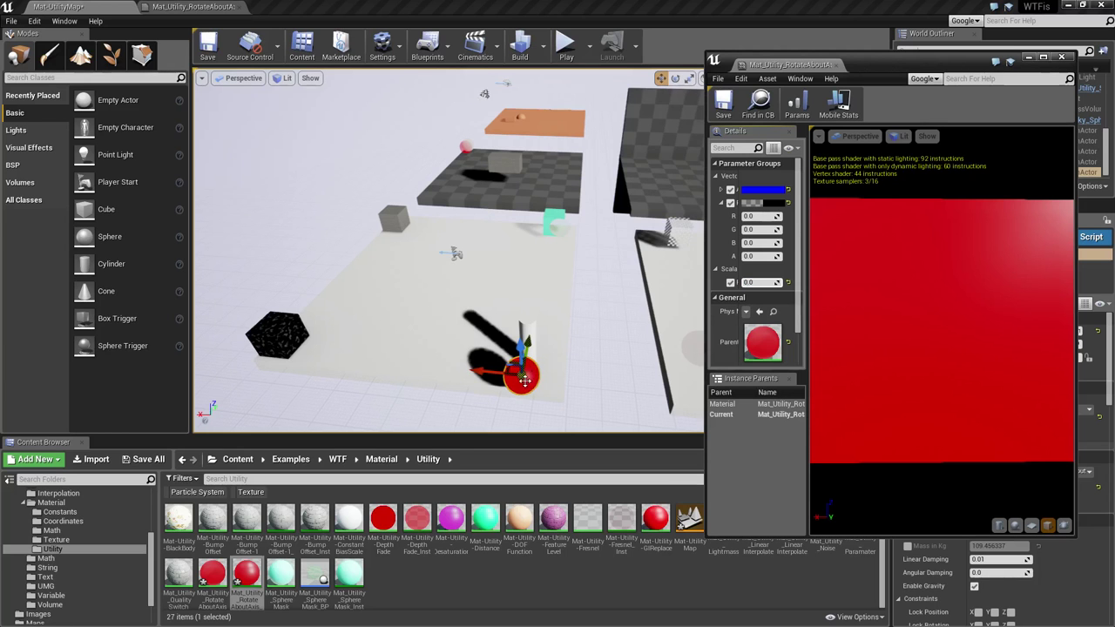
Review the PivotPoint parameter's default values and its link to RotateAboutAxis, comparing them with the instance's values over the level.
click(193, 6)
right_drag(486, 448, 500, 357)
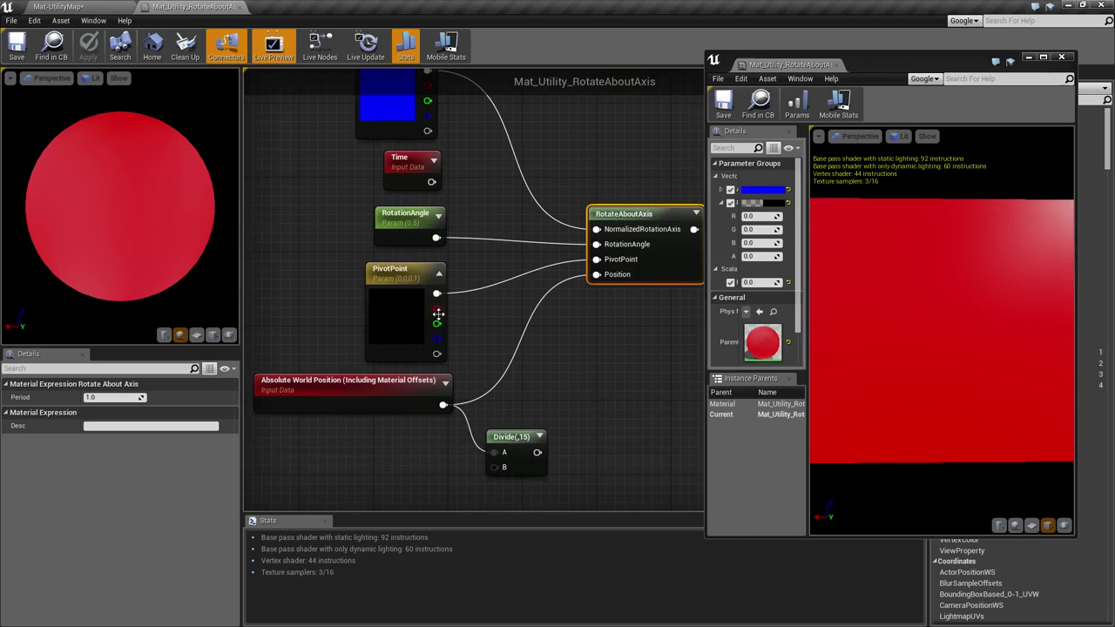
click(410, 293)
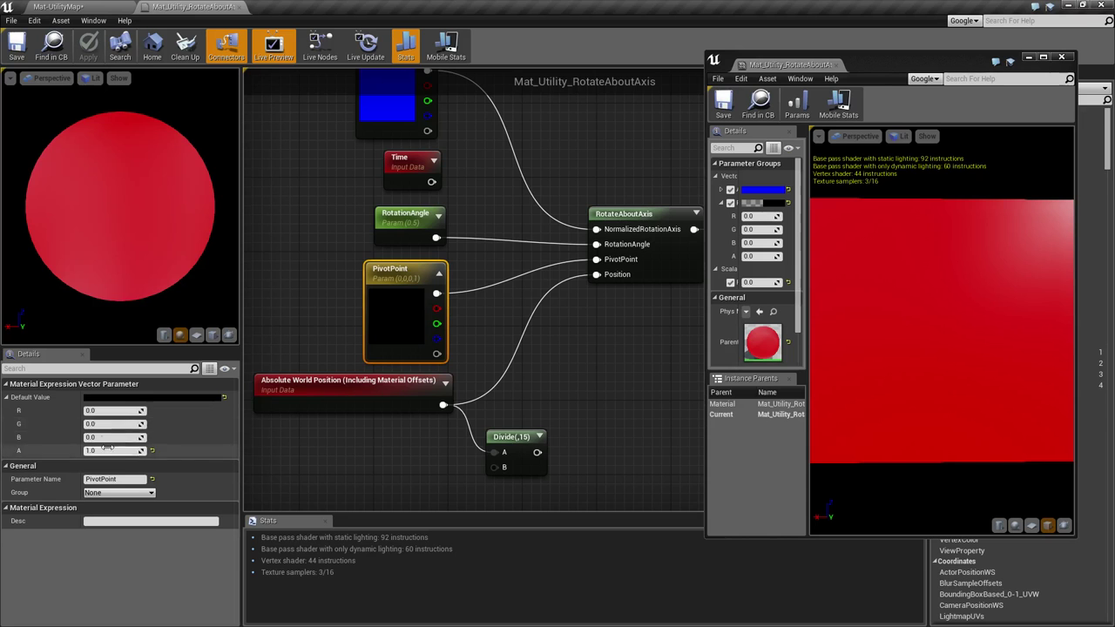
click(77, 7)
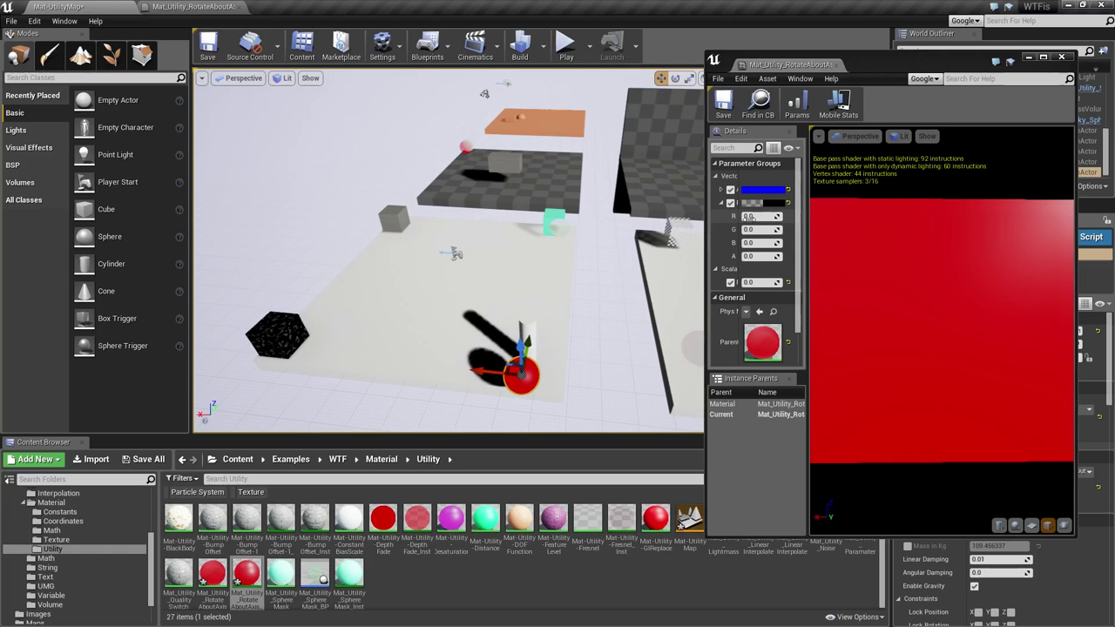
click(194, 6)
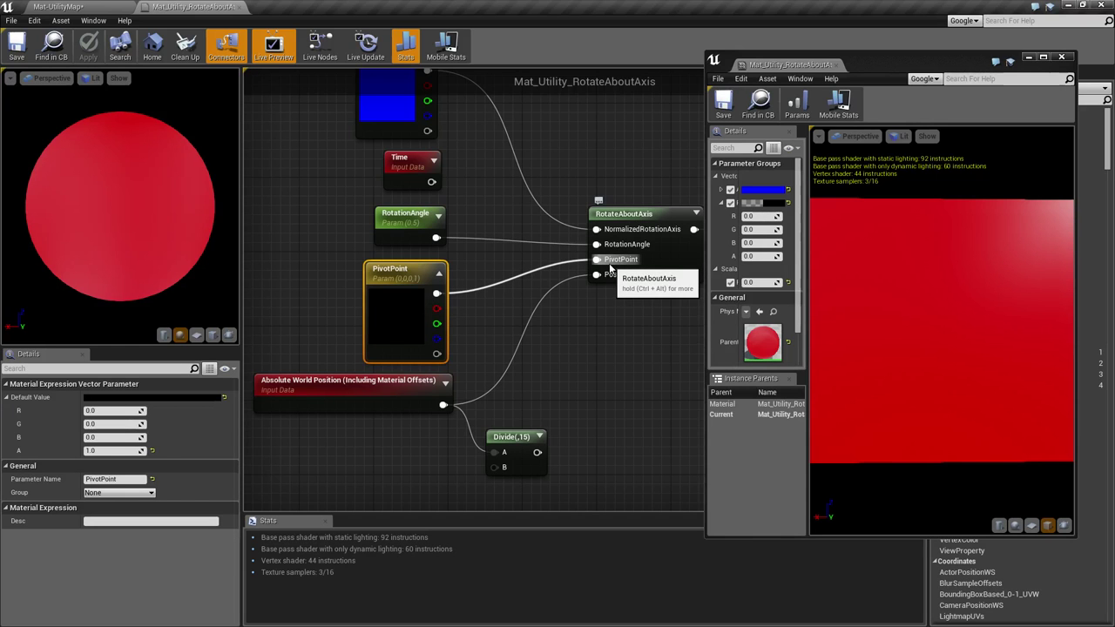
right_drag(613, 364, 643, 326)
right_drag(644, 246, 561, 284)
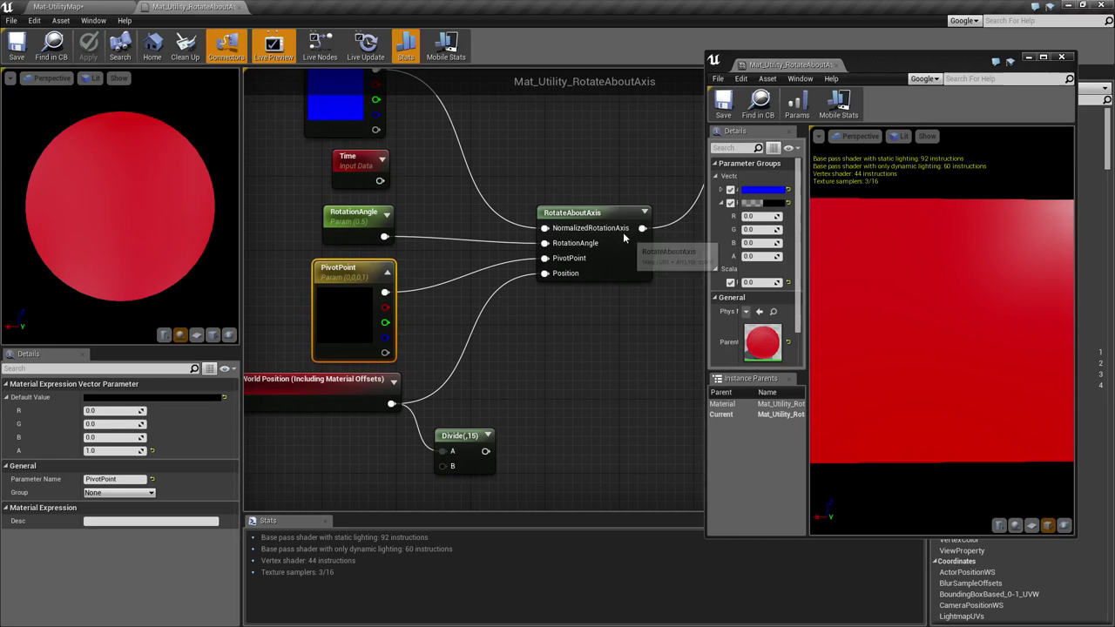
click(601, 217)
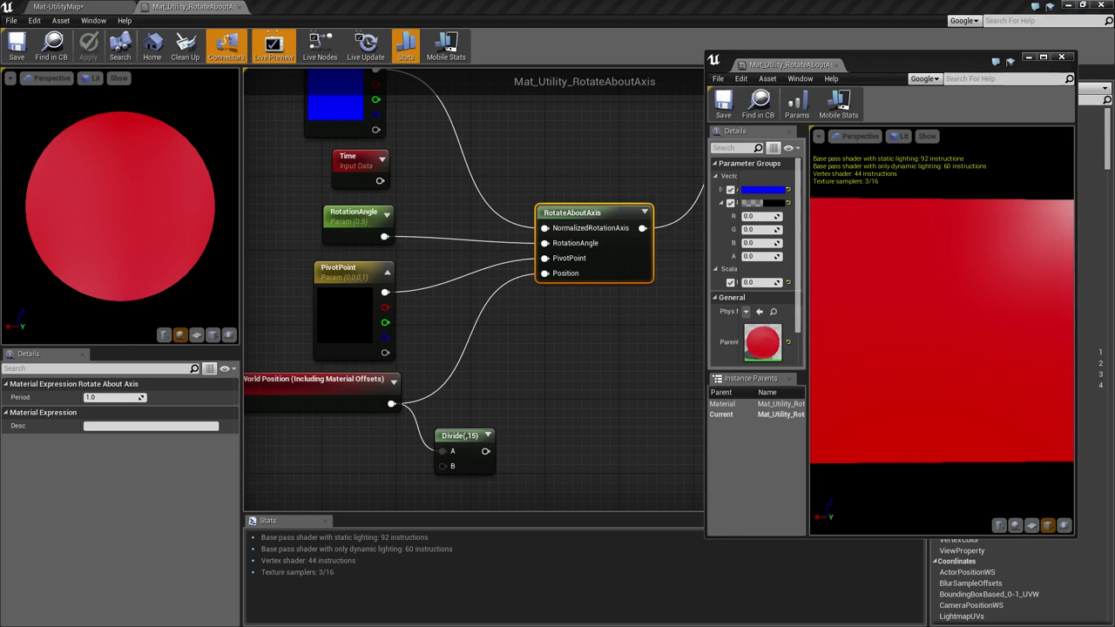
Add a second RotateAboutAxis node in the empty area below the Divide node and separate it from its overlapping Absolute World Position node.
right_drag(633, 364, 541, 253)
scroll(470, 280, down, 3)
right_drag(468, 351, 551, 340)
right_click(483, 394)
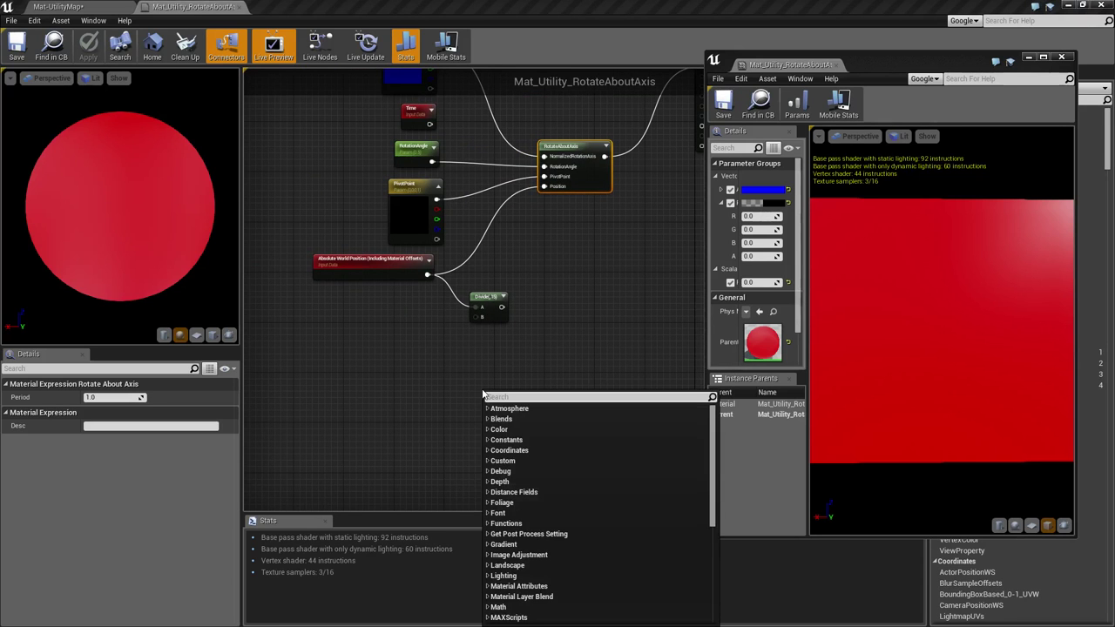
text(rotate)
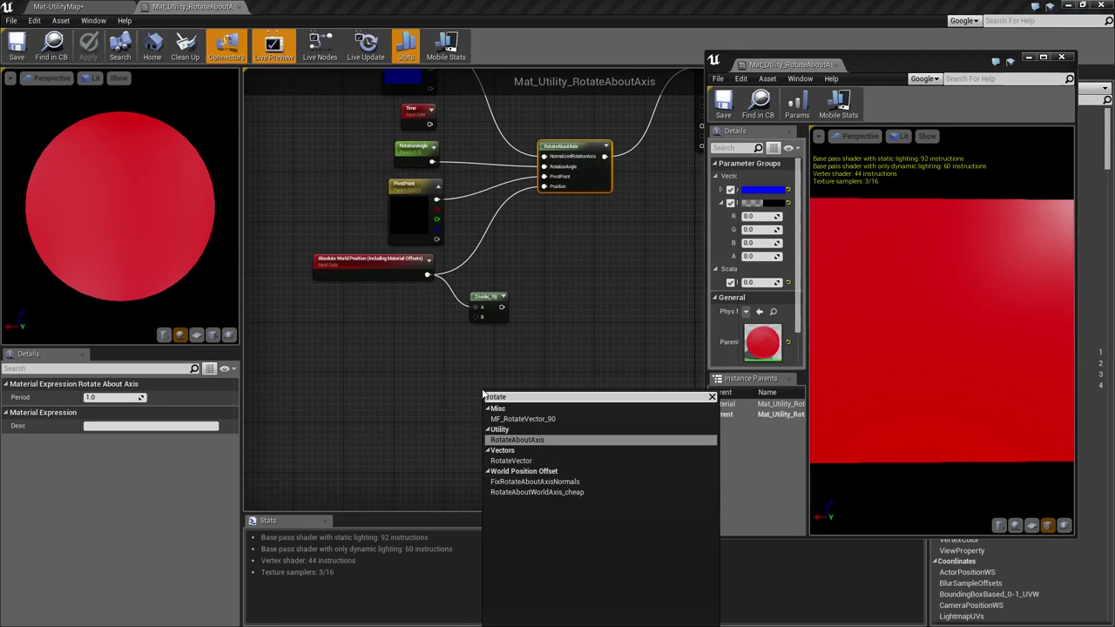
key(Return)
click(502, 373)
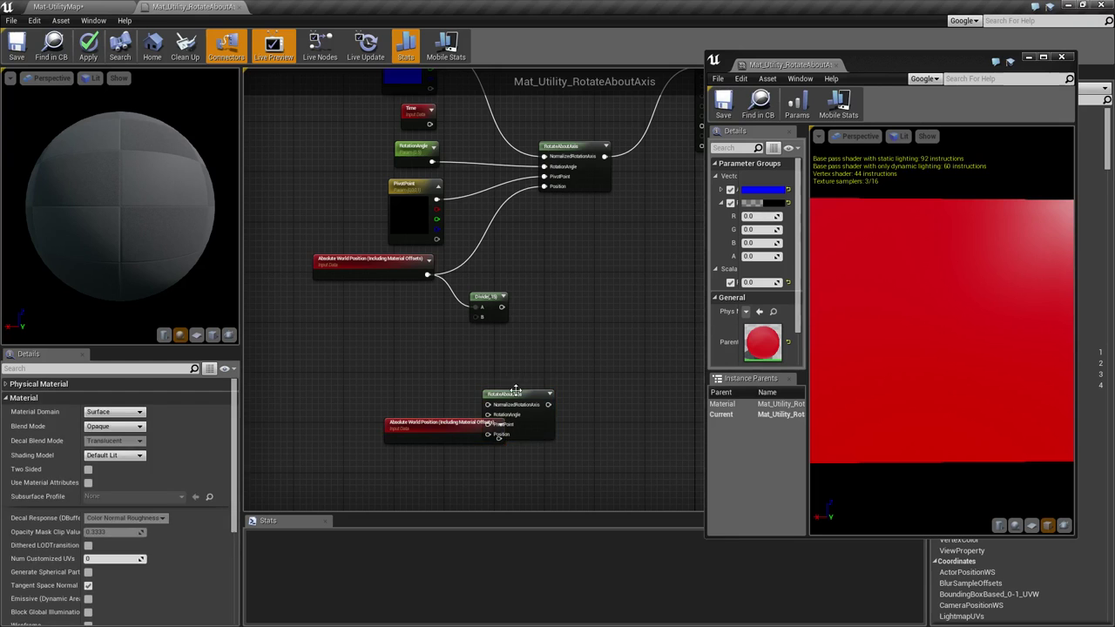
drag(509, 394, 560, 377)
scroll(417, 389, up, 3)
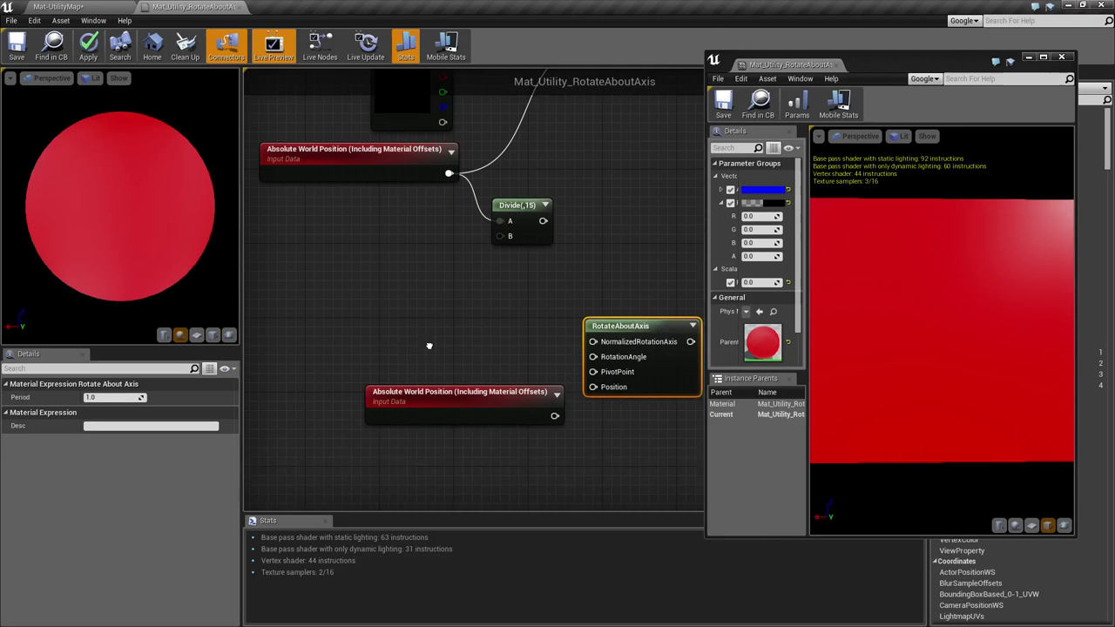
Connect the new Absolute World Position node to the Position input of the new RotateAboutAxis node.
drag(373, 333, 500, 458)
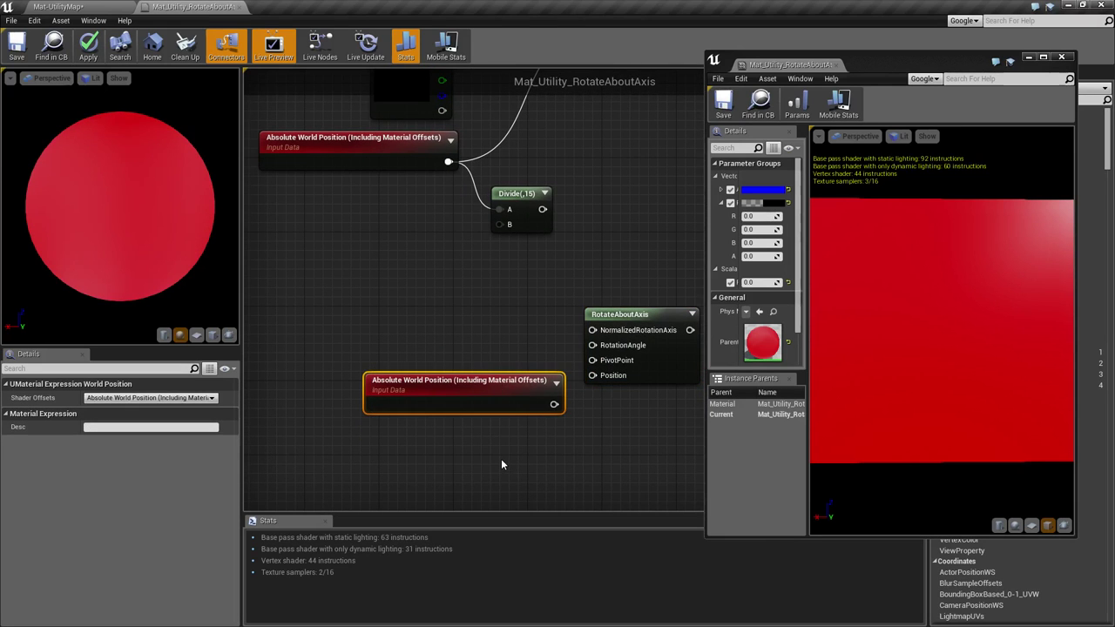
drag(554, 404, 598, 377)
click(580, 399)
Delete the extra RotateAboutAxis and Absolute World Position nodes and apply the material.
drag(625, 428, 462, 306)
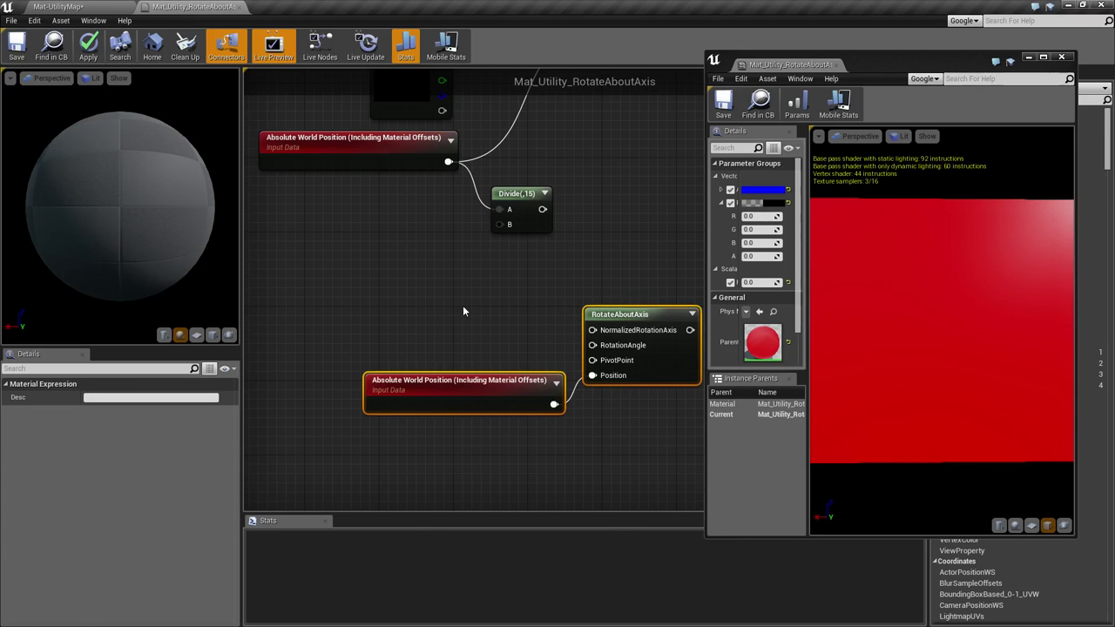
key(Delete)
right_drag(617, 279, 587, 397)
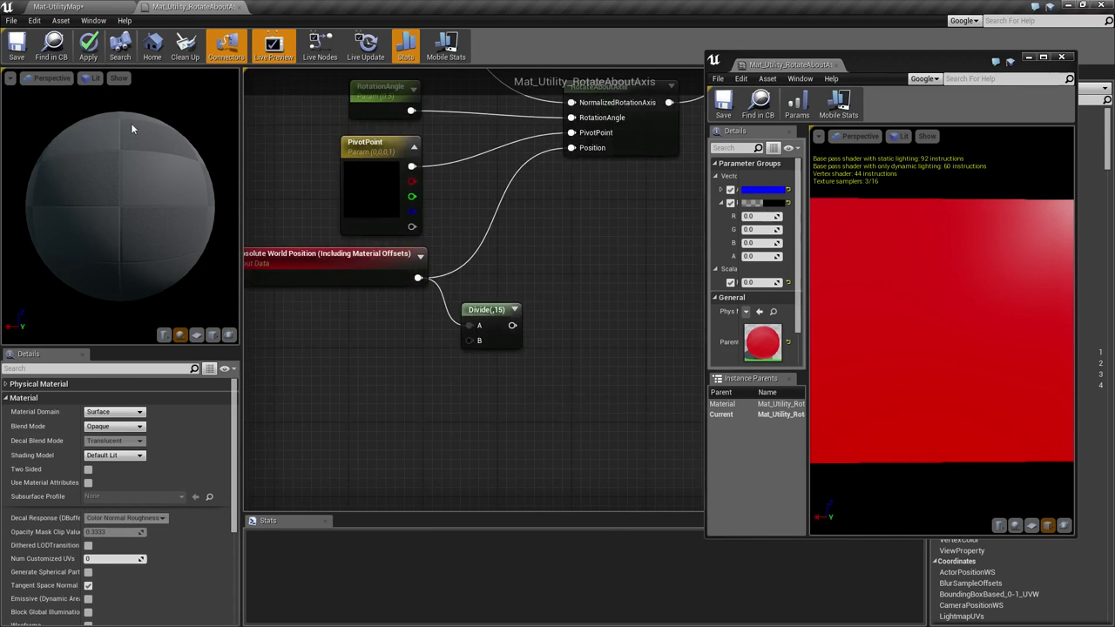
click(88, 46)
Look over the remaining RotateAboutAxis graph, return to the level and close the floating material instance editor.
right_drag(569, 278, 635, 317)
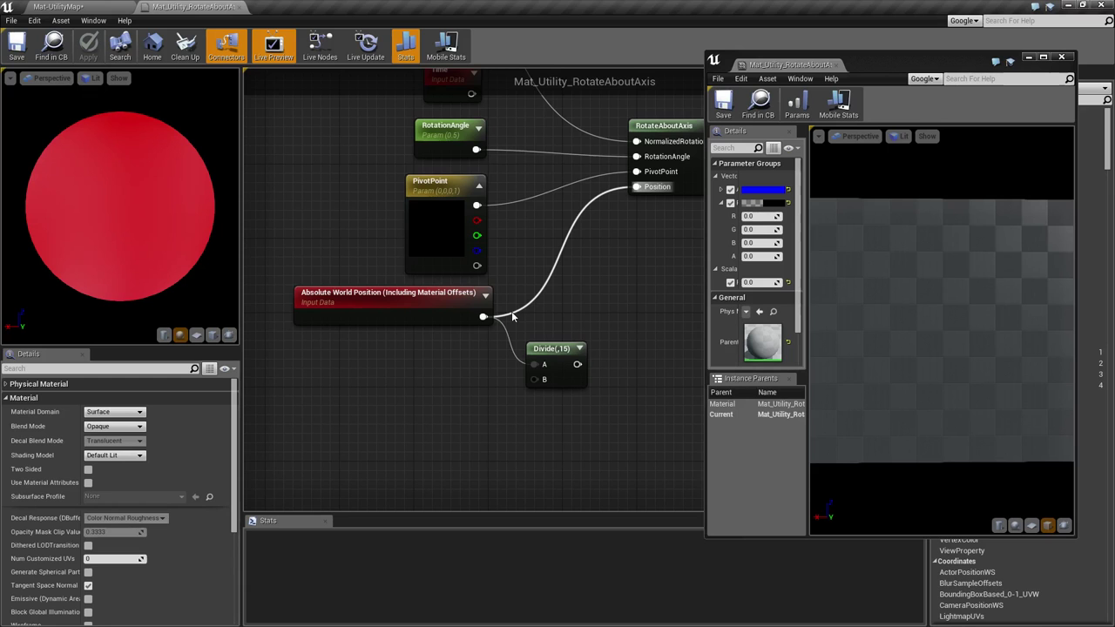
drag(127, 199, 141, 209)
scroll(576, 290, down, 1)
right_drag(576, 290, 473, 371)
scroll(557, 368, down, 1)
right_drag(558, 368, 618, 400)
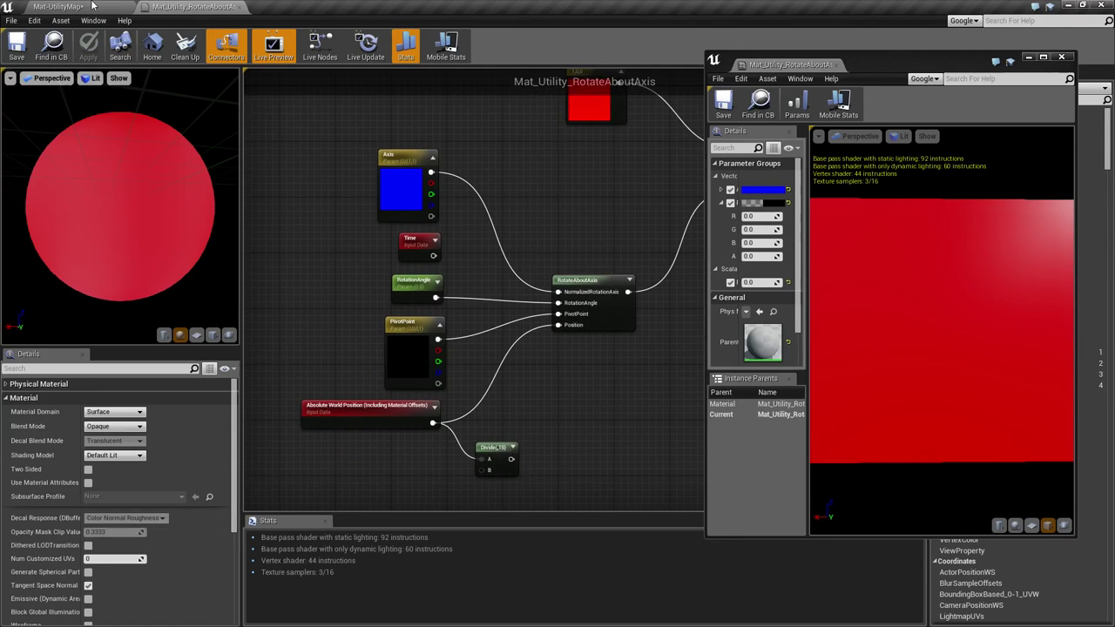
click(92, 6)
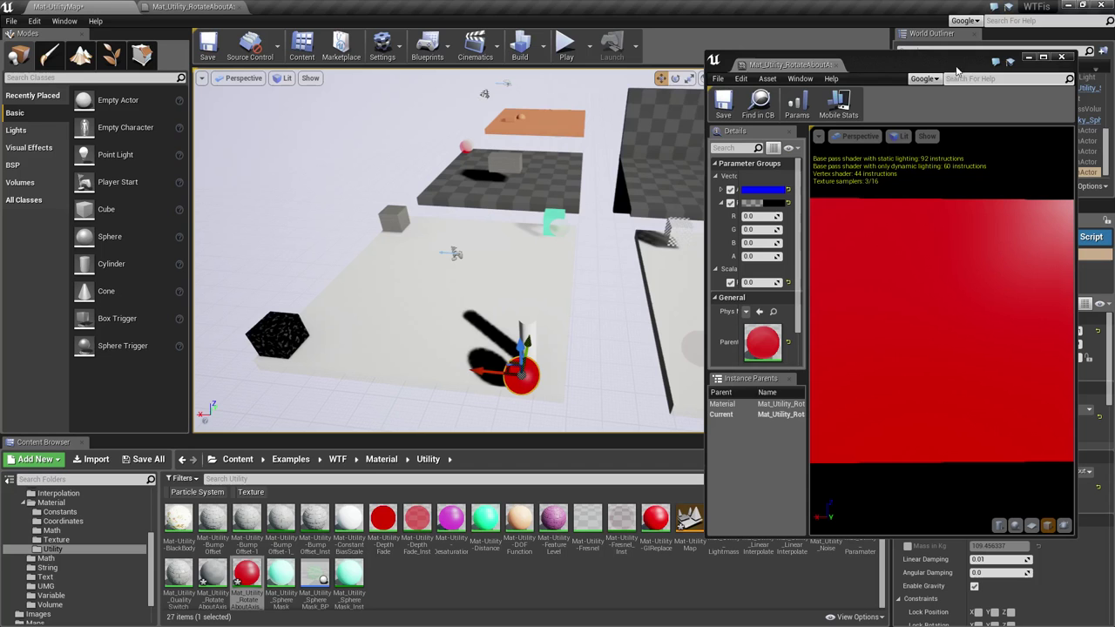
click(1061, 57)
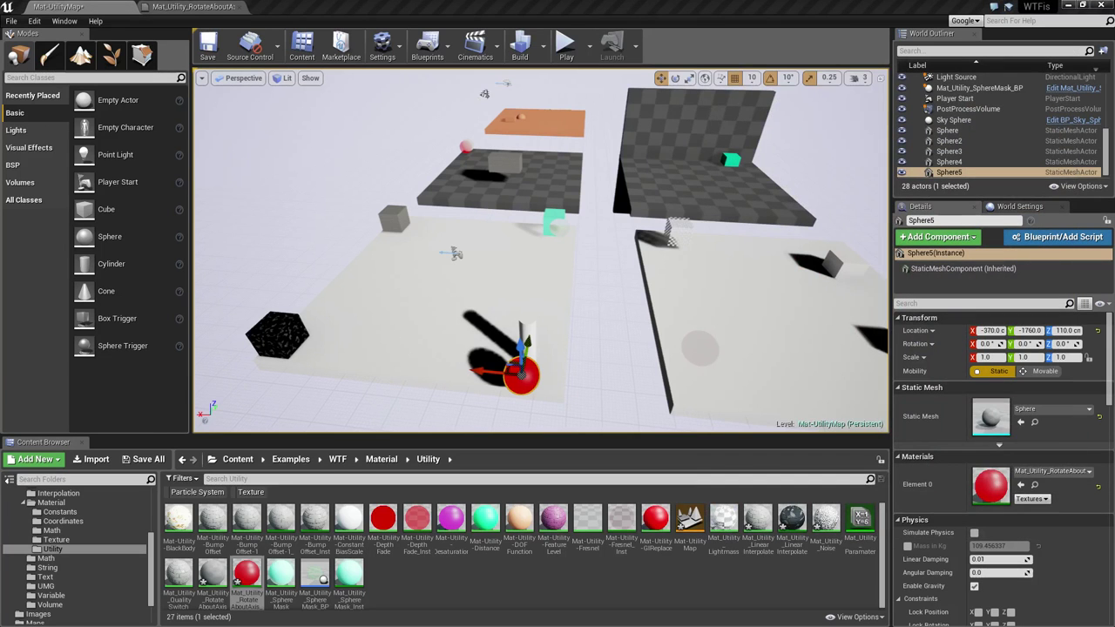
Connect the Time node to the RotationAngle input of RotateAboutAxis, apply the material and return to the level.
click(194, 6)
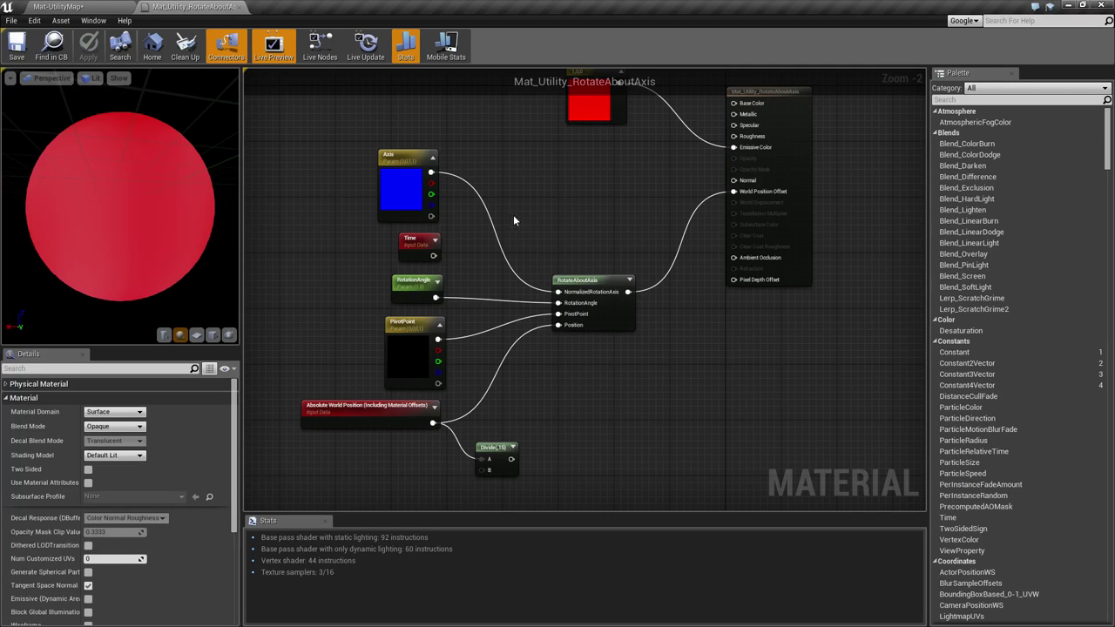
click(80, 7)
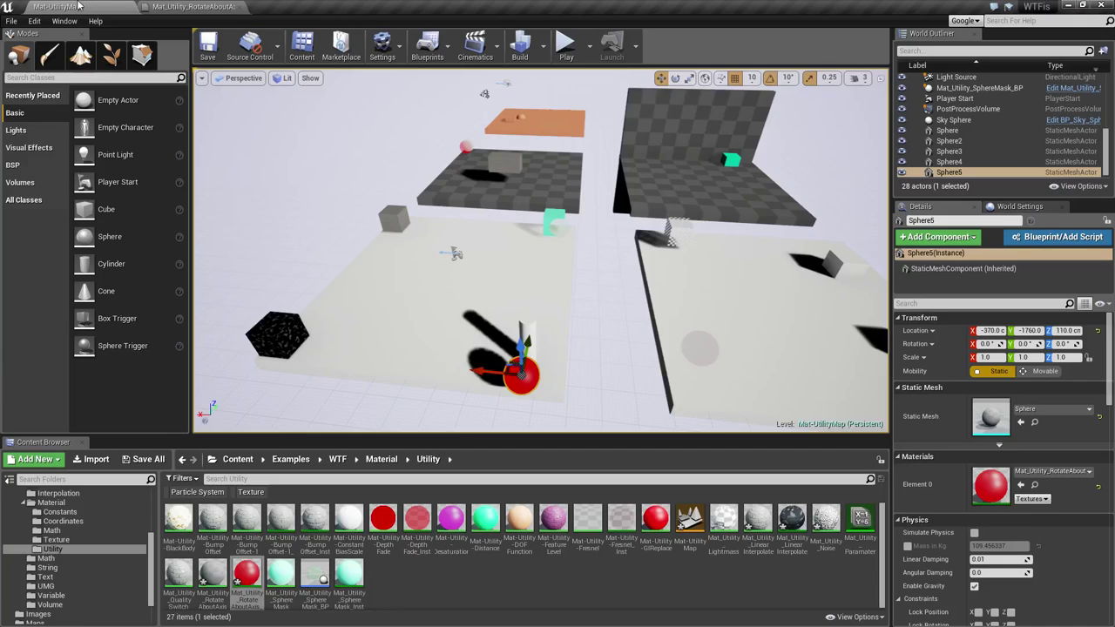
click(193, 6)
drag(433, 255, 564, 303)
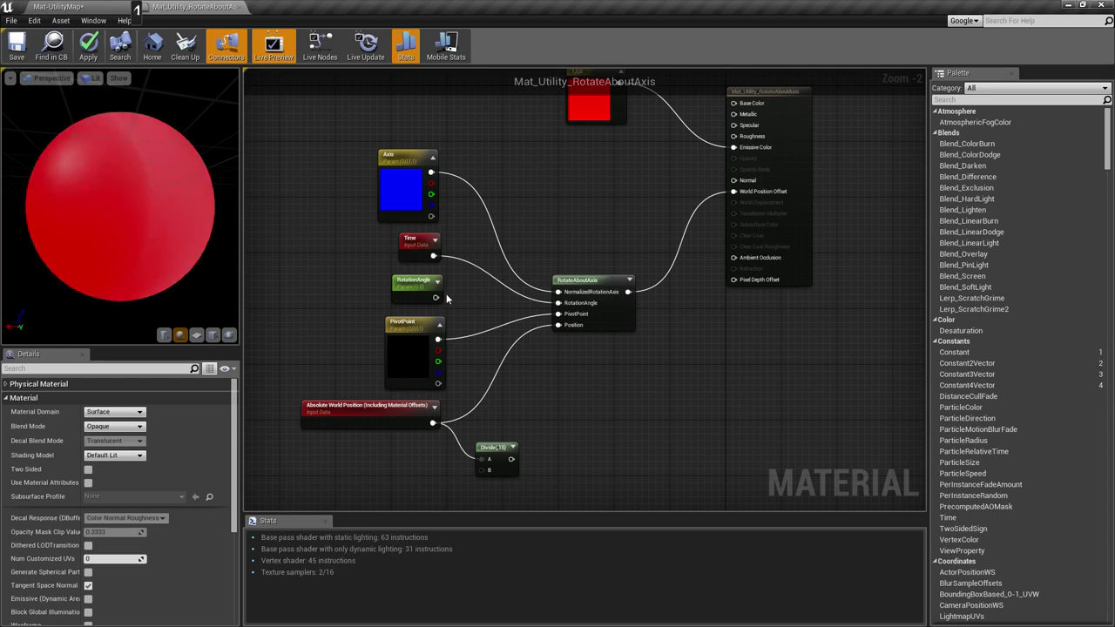
click(88, 44)
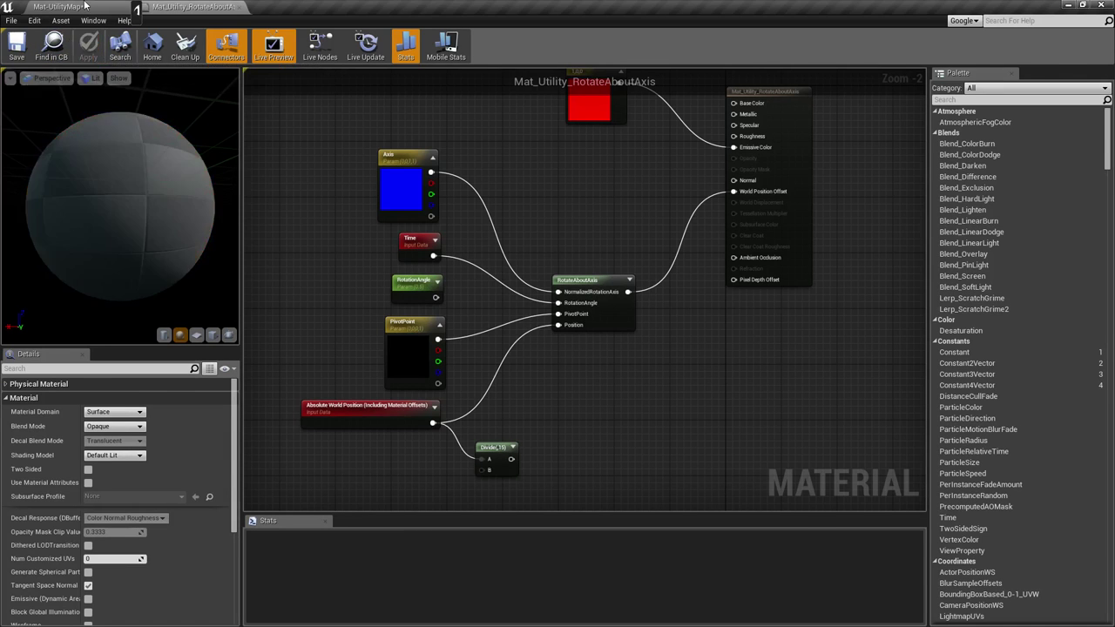
click(85, 6)
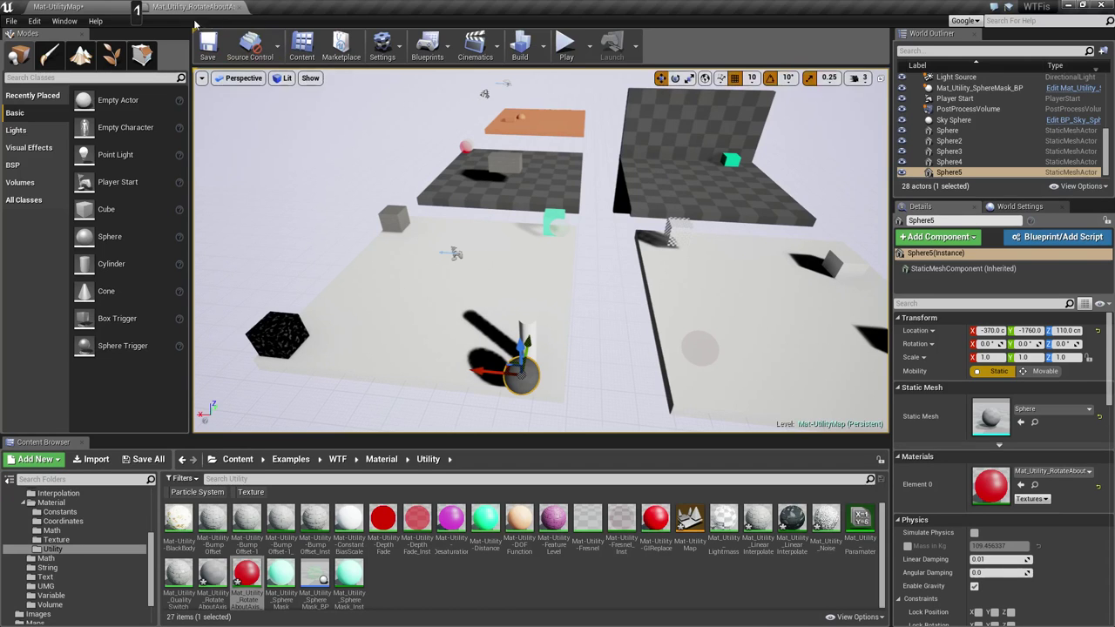
Restore the stray material editor window, dock it beside the Mat-UtilityMap level tab and return to the level.
right_click(142, 14)
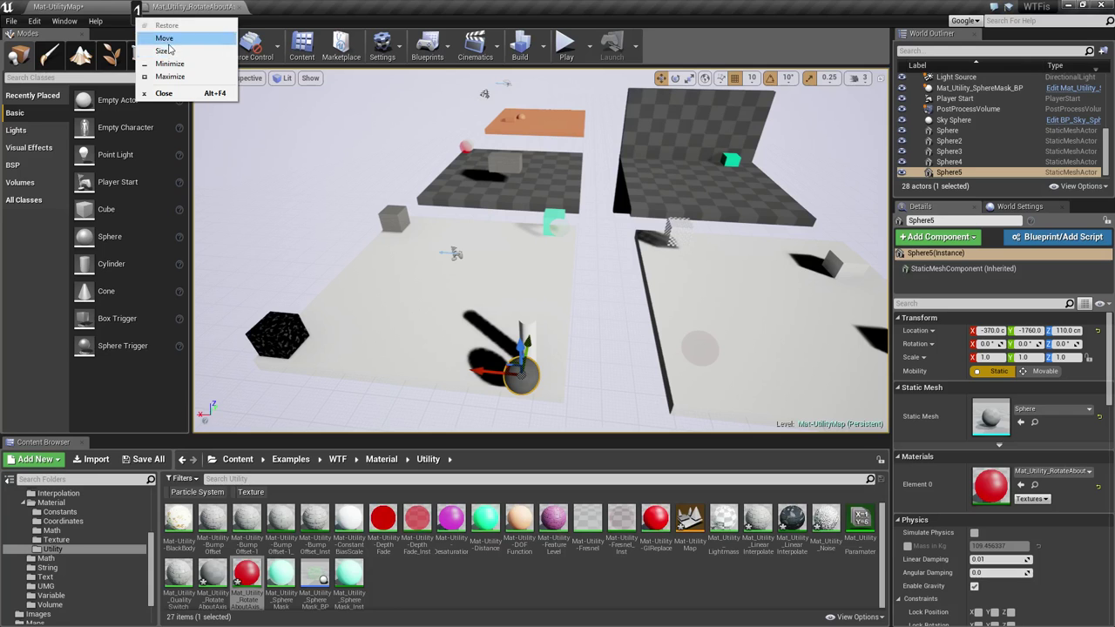
click(163, 39)
click(150, 24)
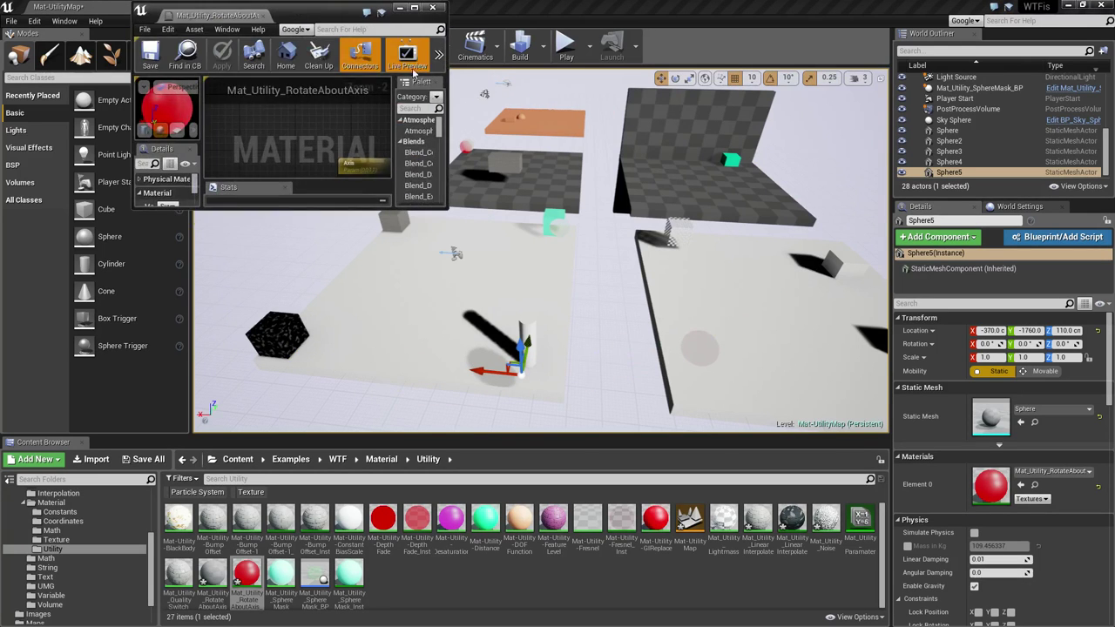
double_click(414, 10)
drag(122, 9, 228, 7)
click(68, 6)
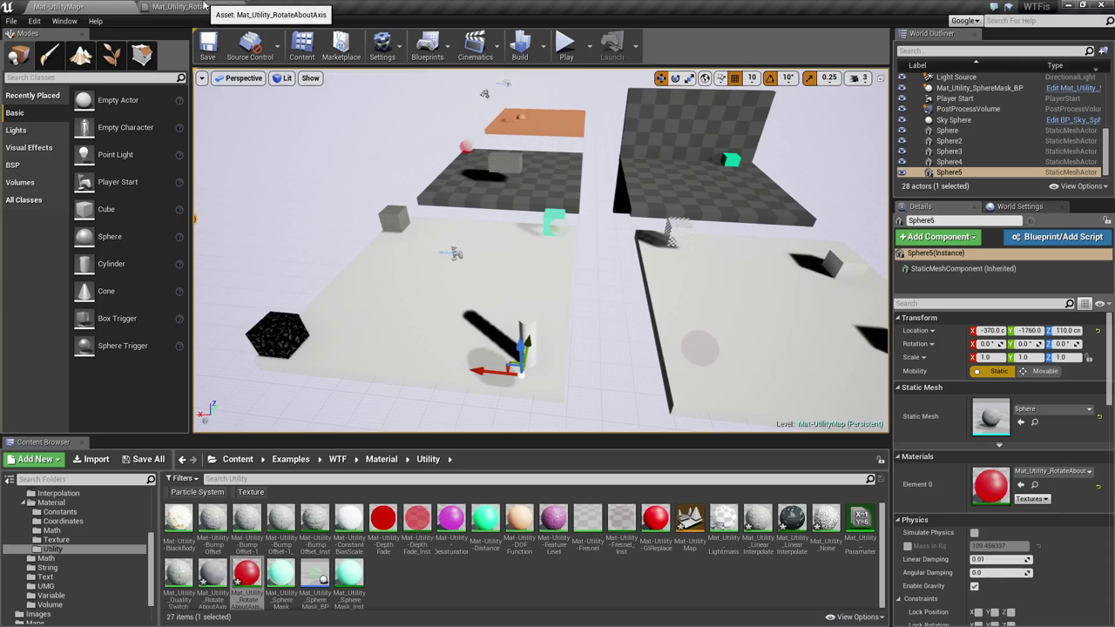
Set the RotateAboutAxis node's Period to 5, apply the material and watch the sphere's rotation in the level.
click(204, 6)
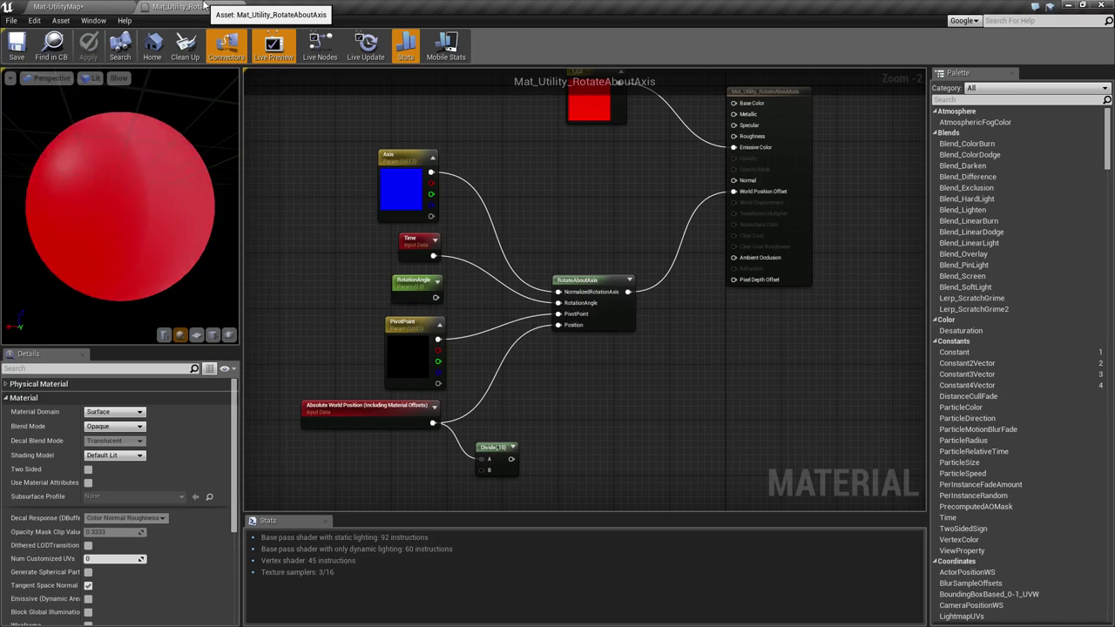
click(579, 280)
click(102, 397)
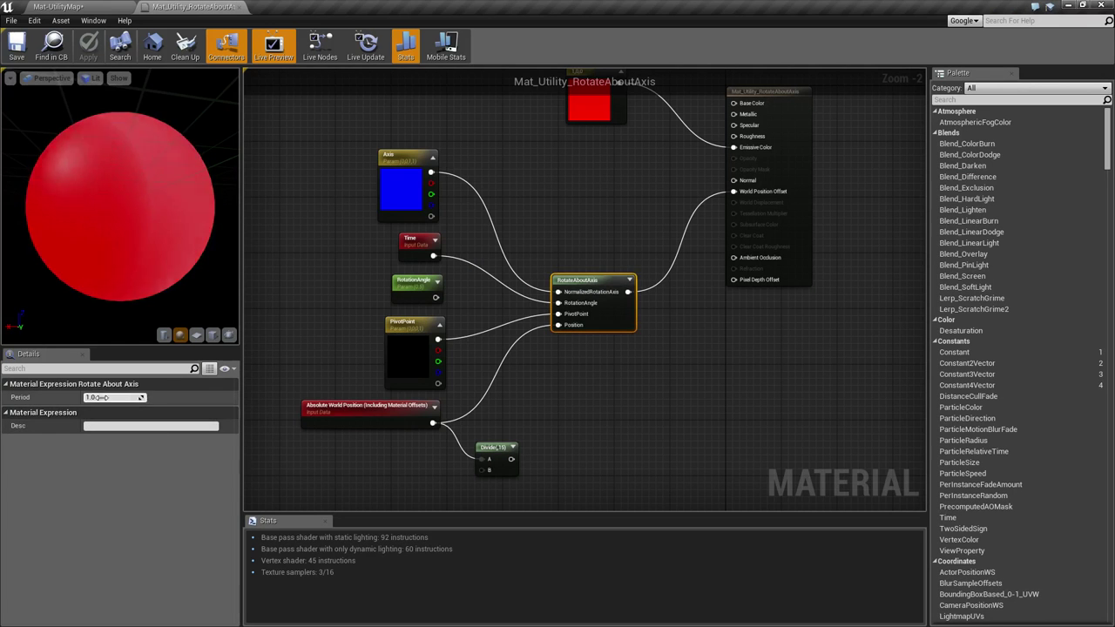
text(5)
key(Return)
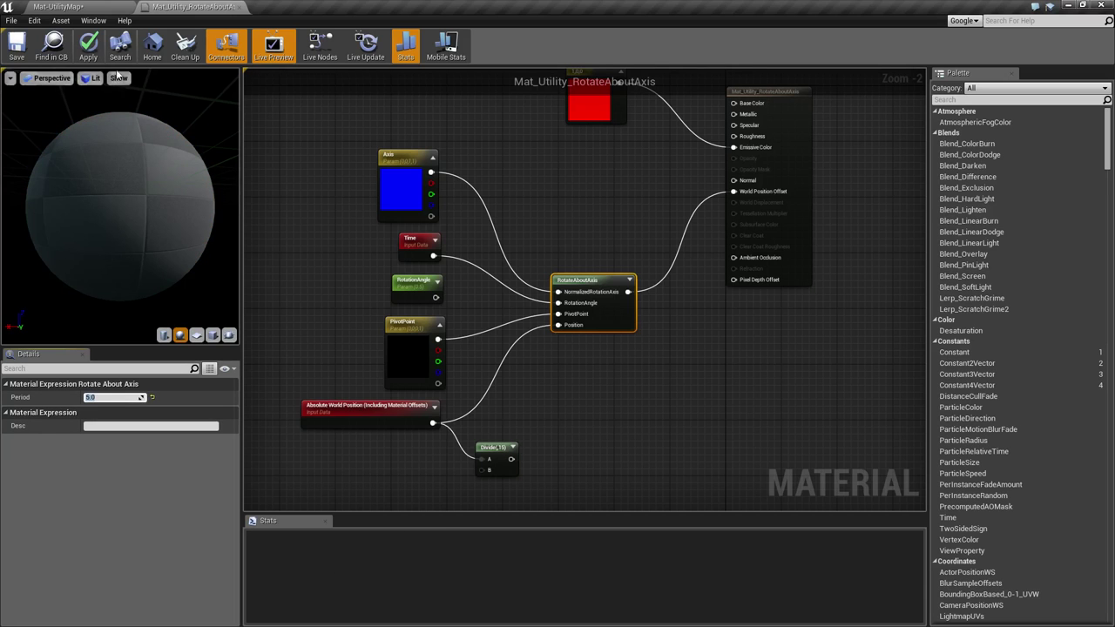
click(88, 45)
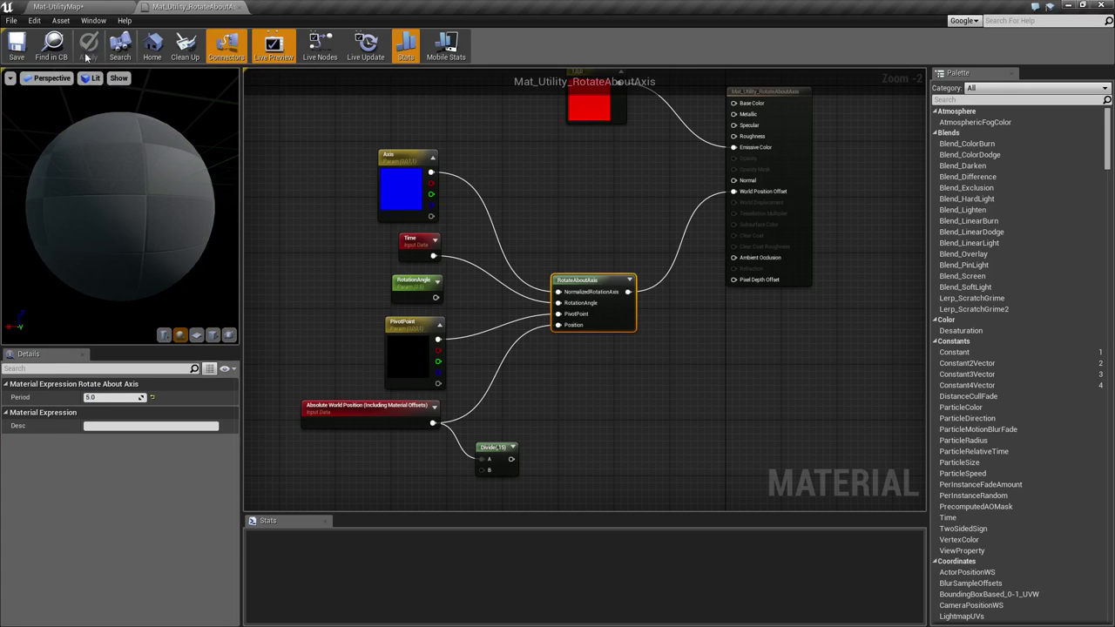
click(84, 6)
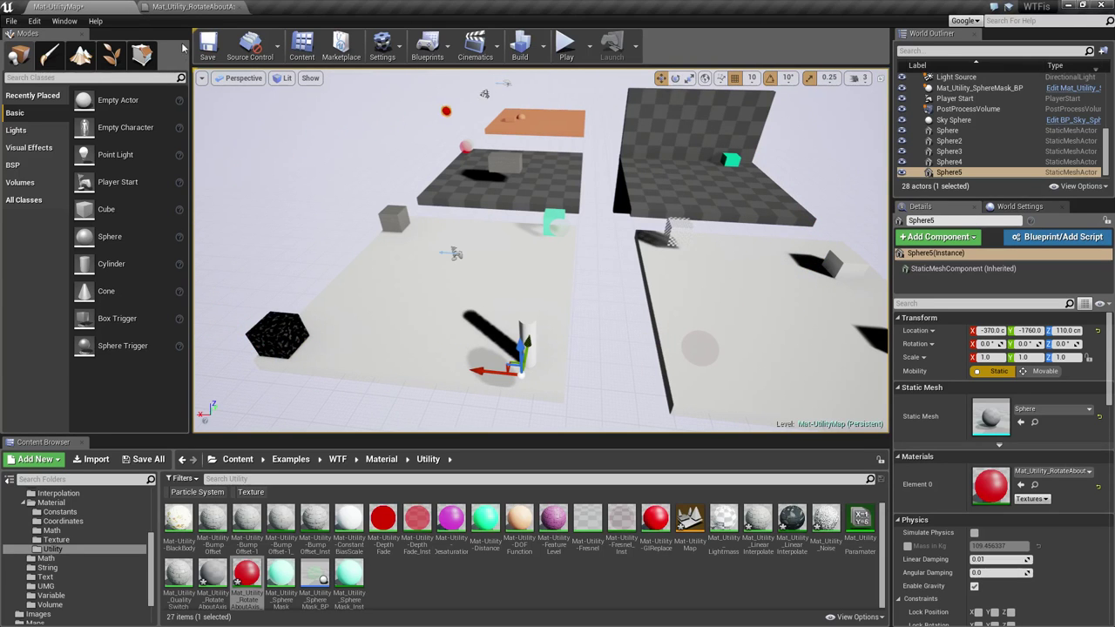
Return to the material graph and select the Absolute World Position node feeding Position to review its settings.
click(199, 7)
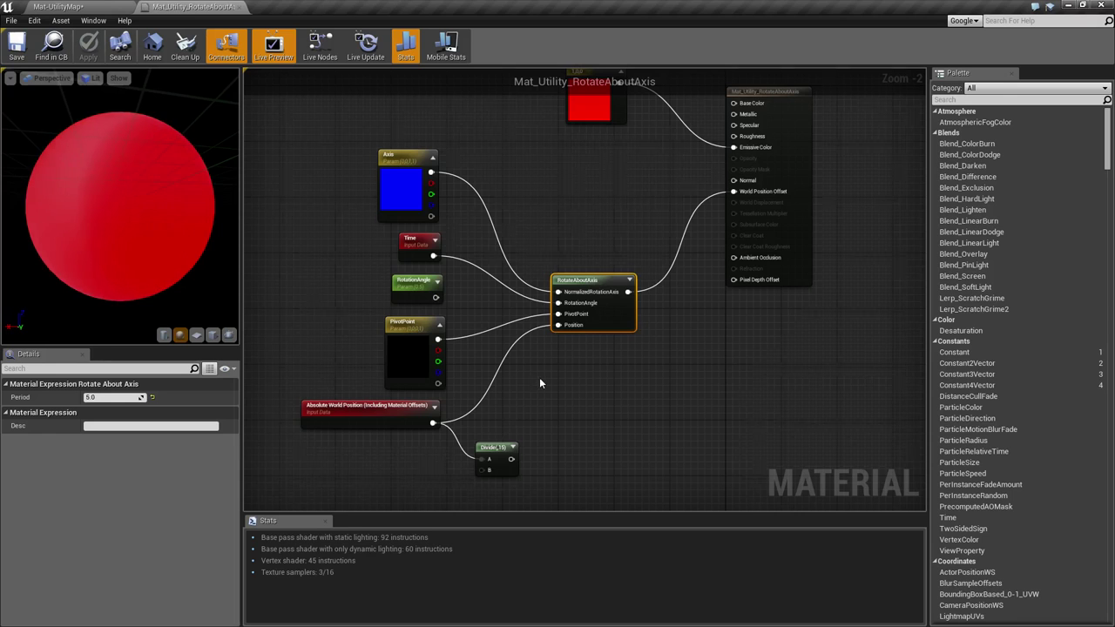
right_drag(540, 380, 584, 362)
scroll(554, 333, up, 1)
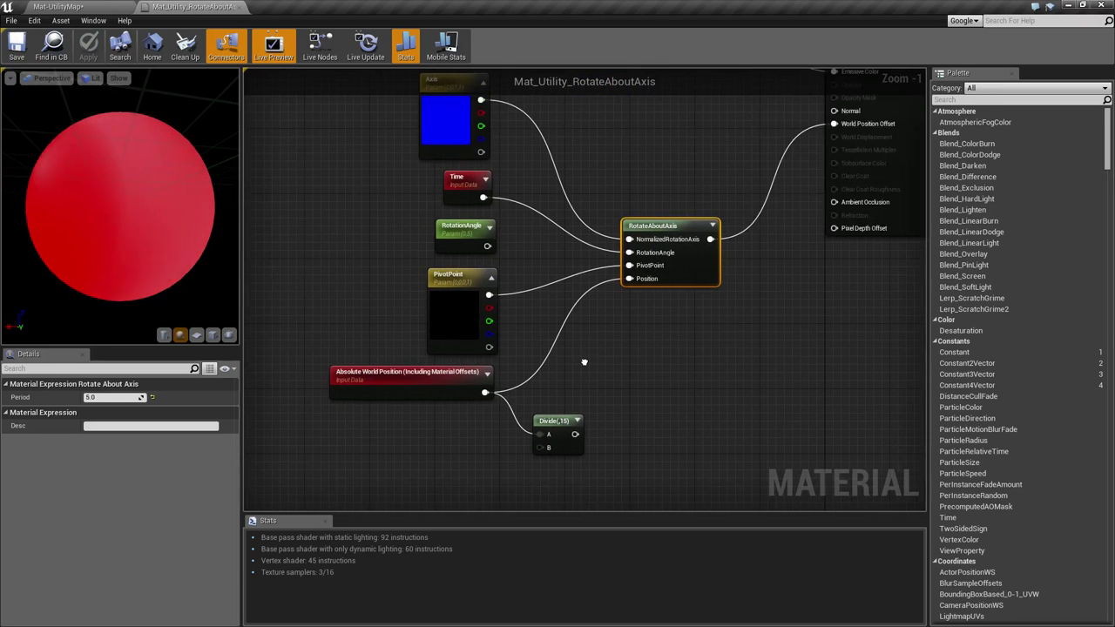
click(368, 372)
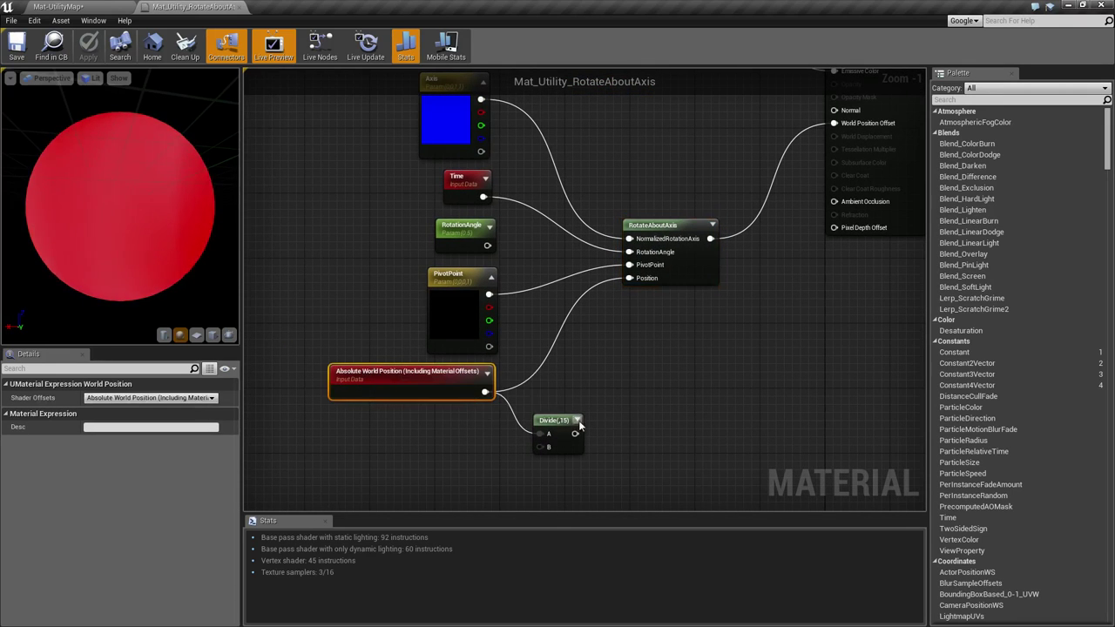
Connect the Divide(,15) node's output to the Position input of RotateAboutAxis, apply the material and return to the level.
drag(574, 433, 644, 280)
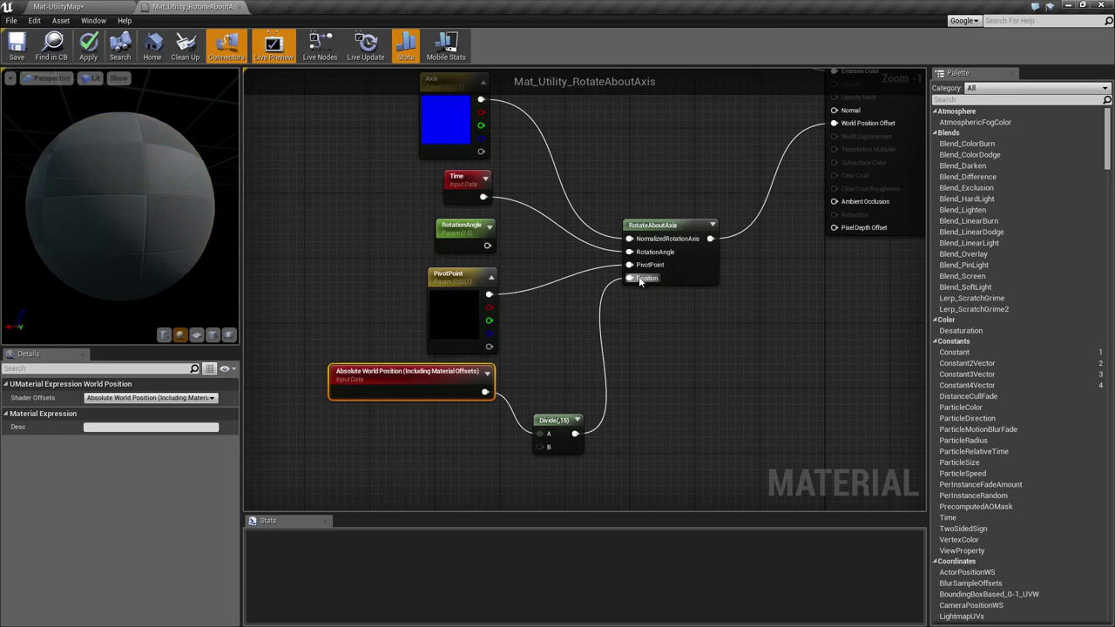
click(549, 421)
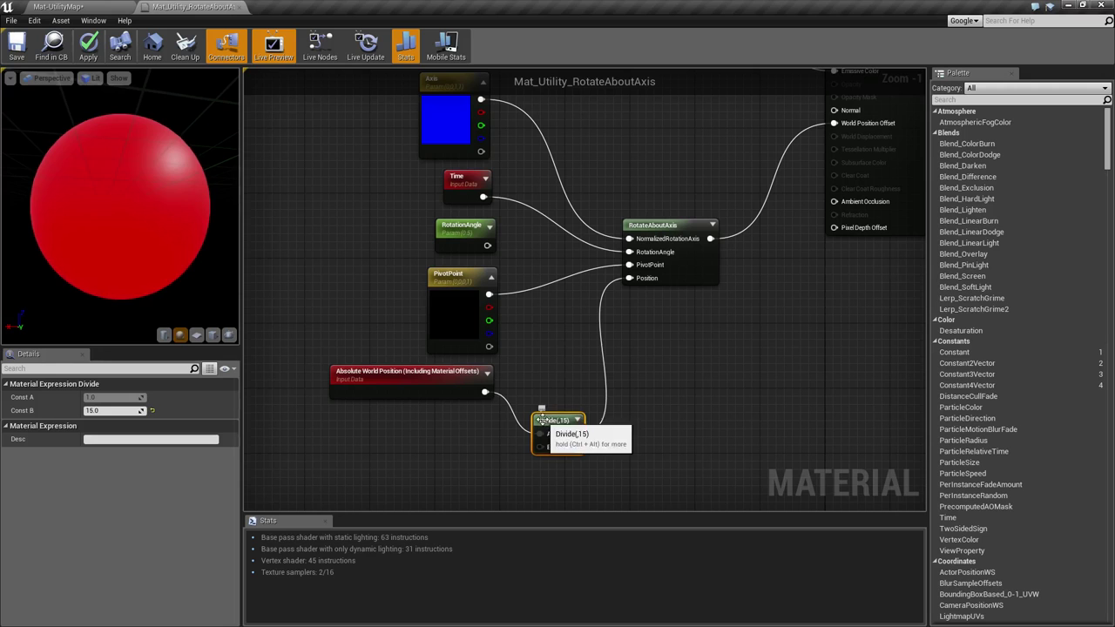
click(88, 45)
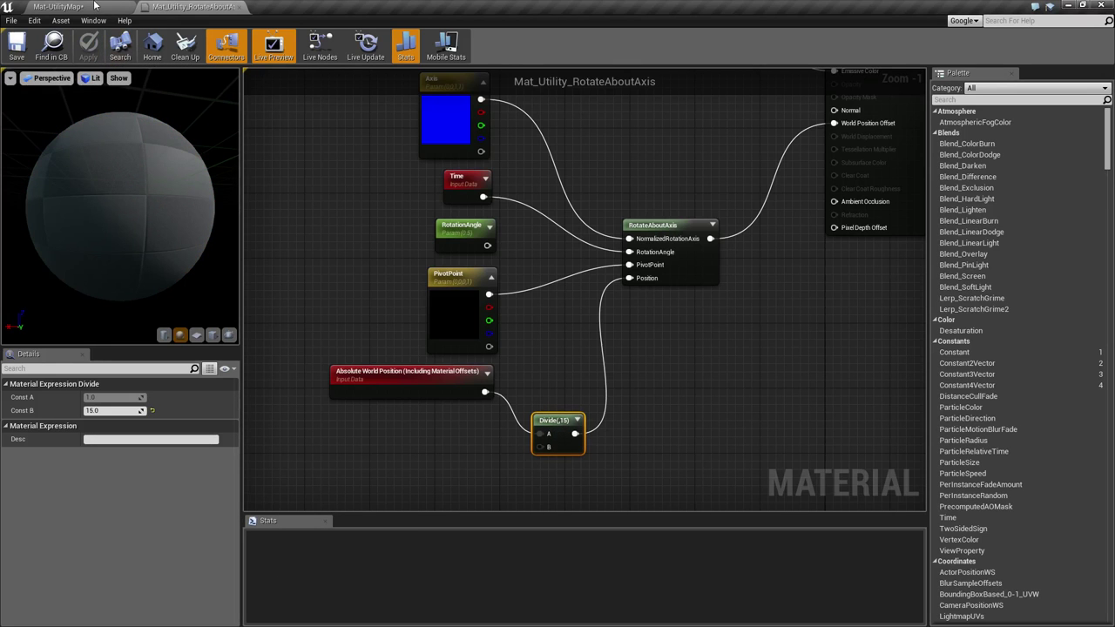
click(94, 6)
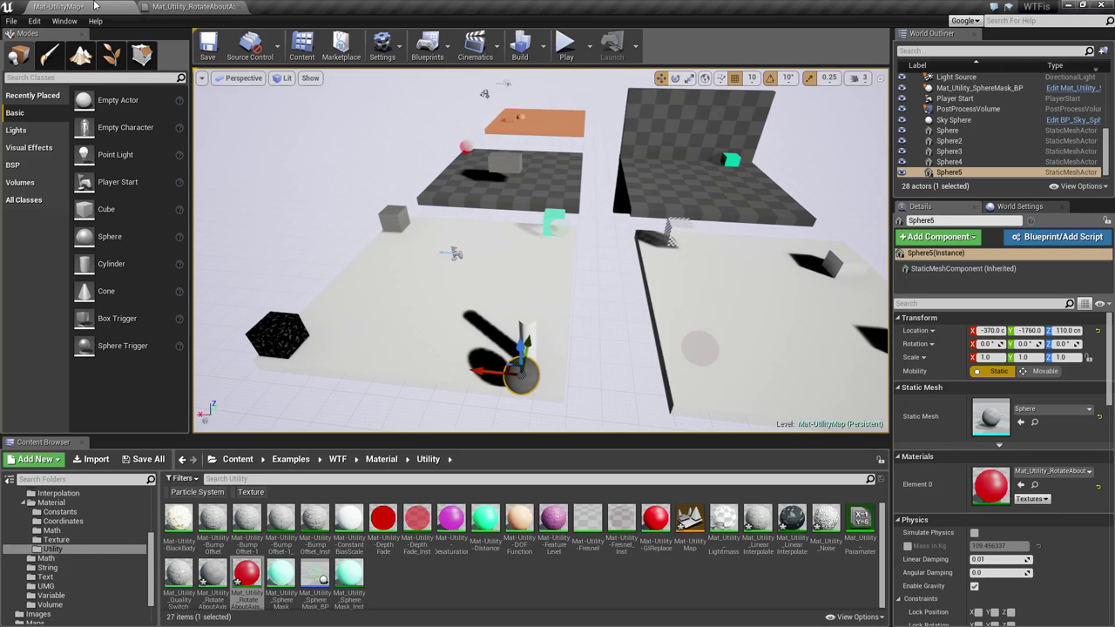
Deselect the sphere and inspect its movement around the cylinder from different angles in the level.
mouse_move(612, 306)
right_down()
mouse_move(599, 310)
mouse_move(640, 383)
mouse_move(688, 396)
mouse_move(675, 370)
mouse_move(622, 387)
mouse_move(522, 366)
mouse_move(613, 307)
right_up()
key(w)
key(Escape)
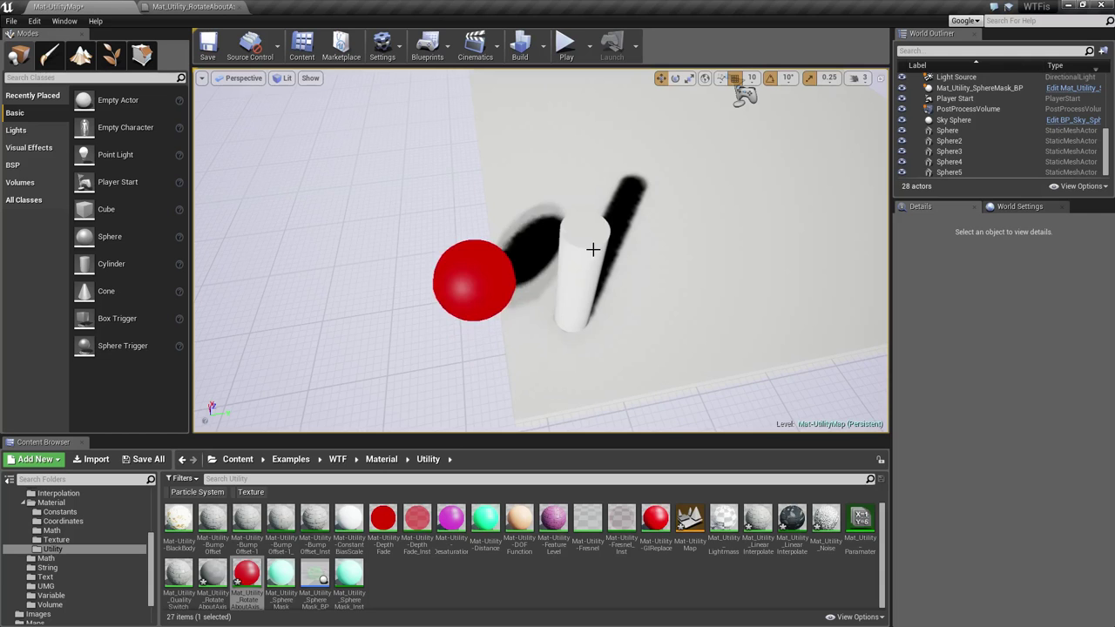
alt+drag(633, 312, 723, 217)
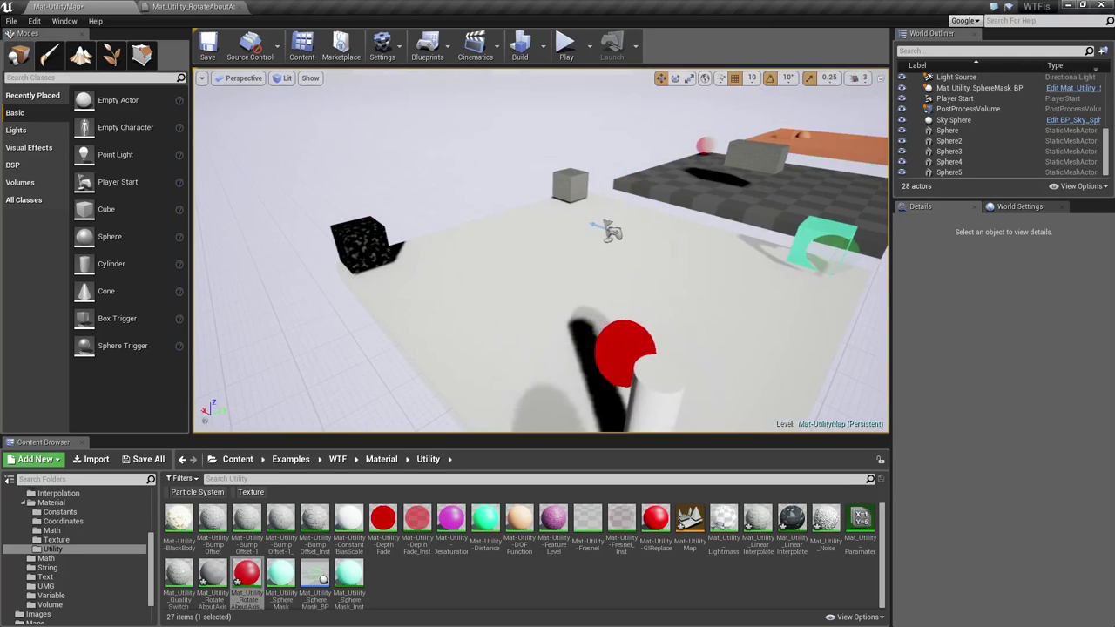
Play the level and move around the cylinder to watch the red sphere's rotation, ending the play session when done.
click(566, 48)
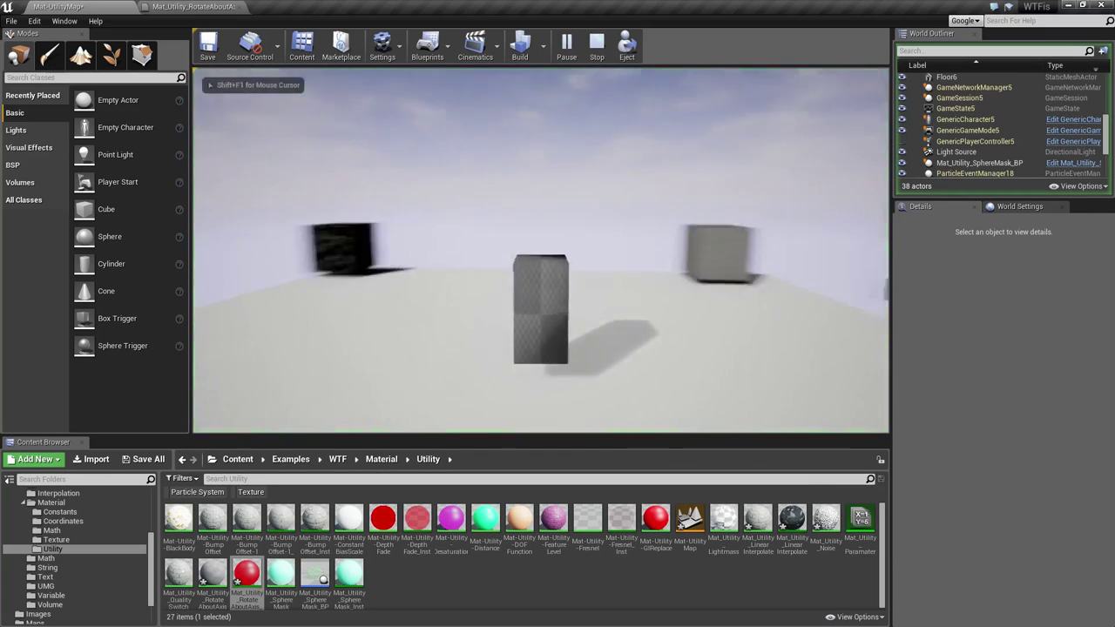
key(w)
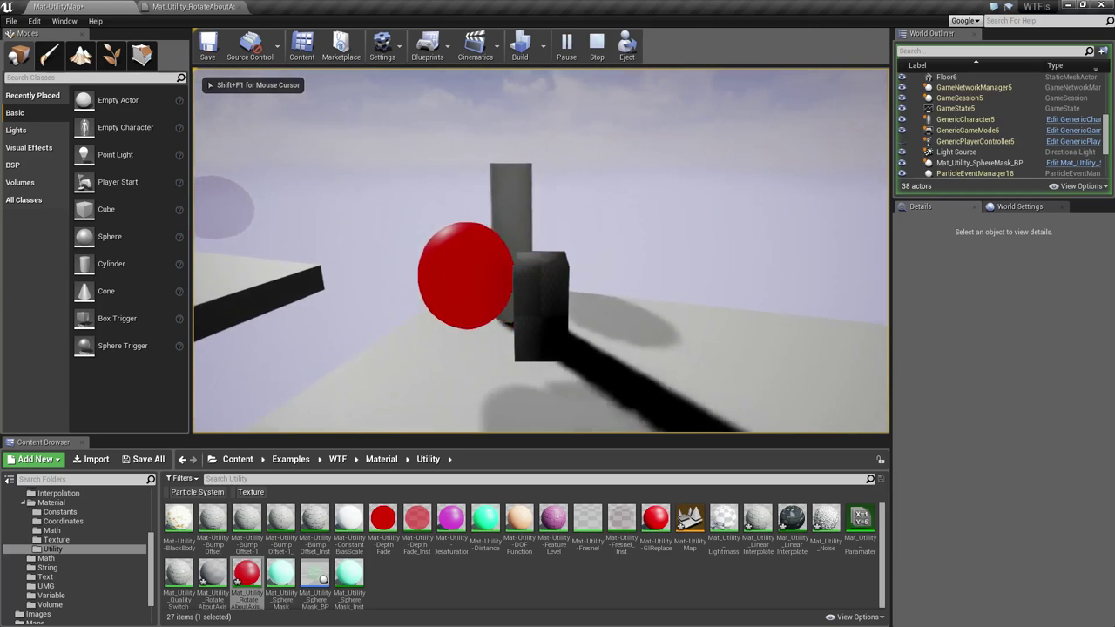
key(a)
key(d)
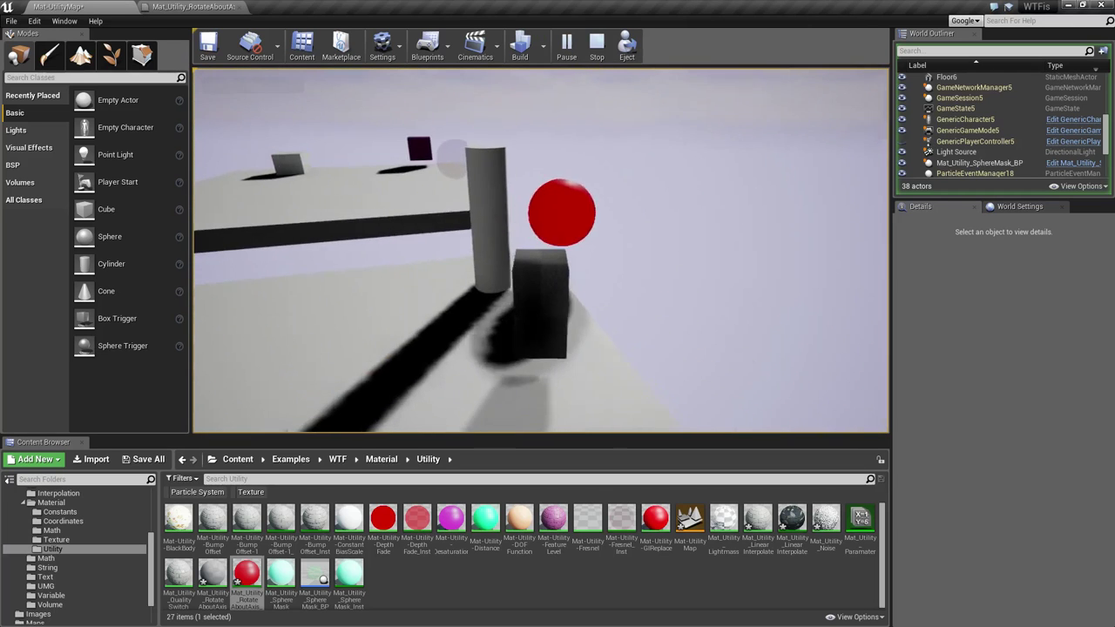
key(a)
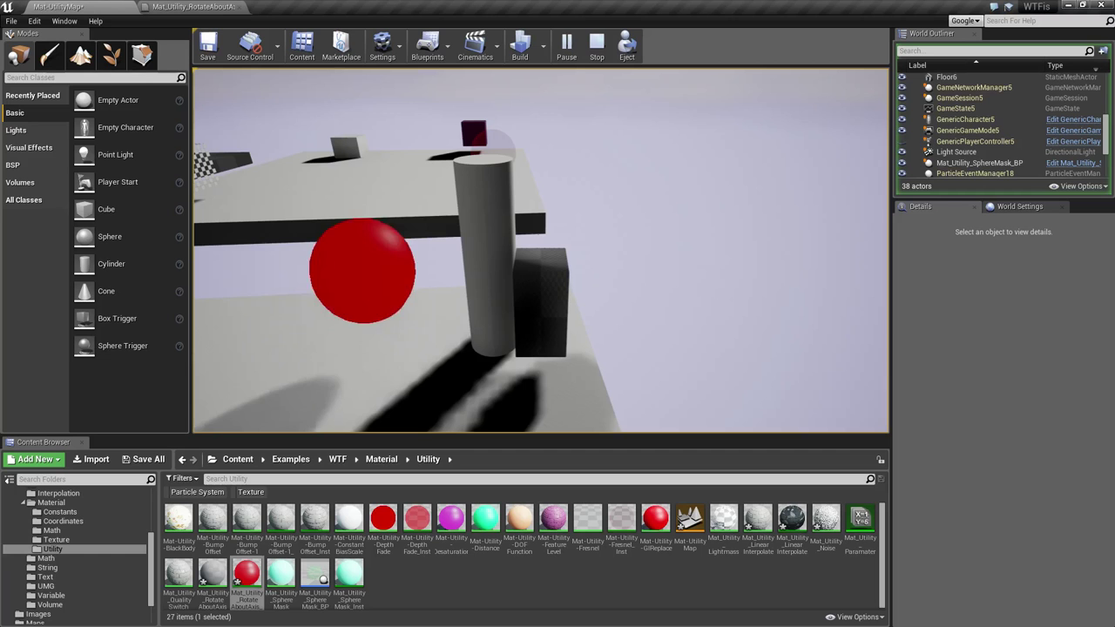
key(s)
key(a)
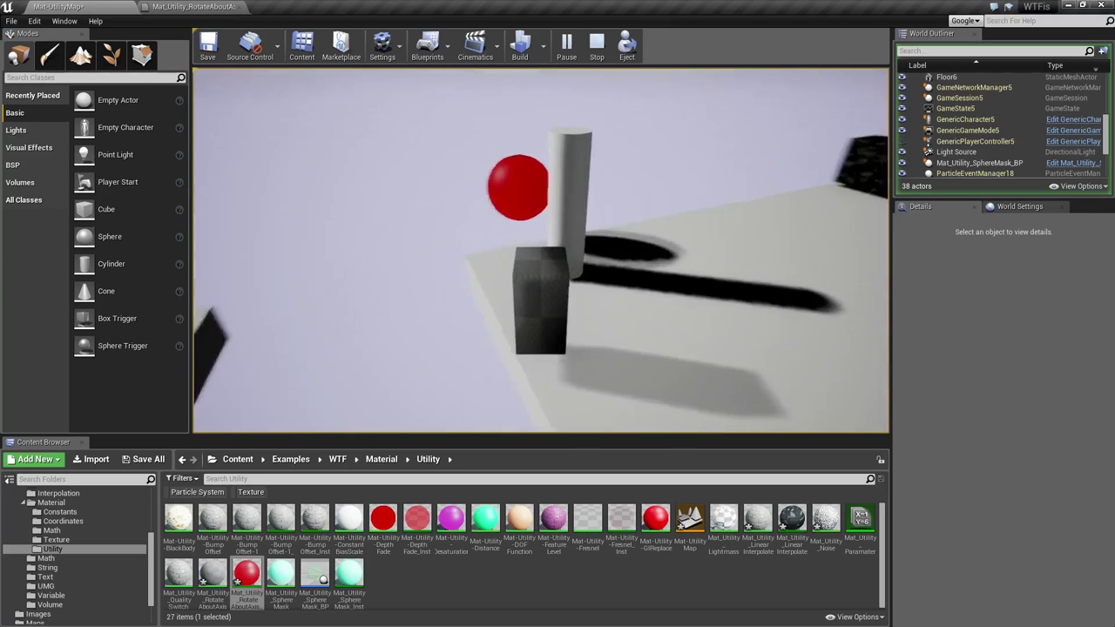
key(w)
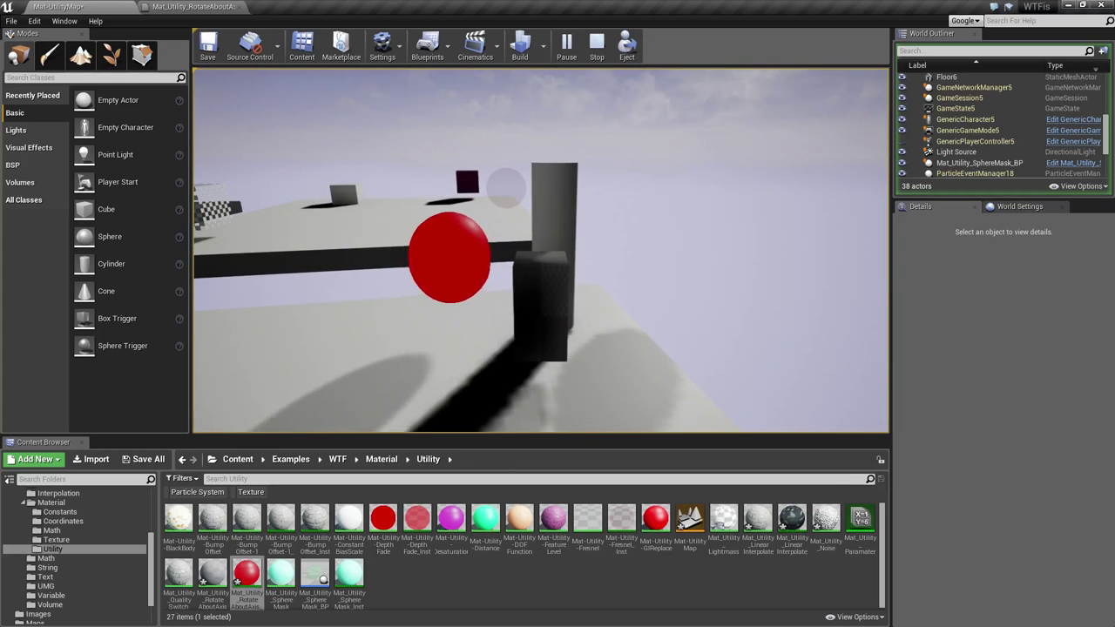
key(Escape)
right_drag(418, 308, 209, 308)
right_drag(541, 308, 399, 322)
right_drag(616, 329, 624, 326)
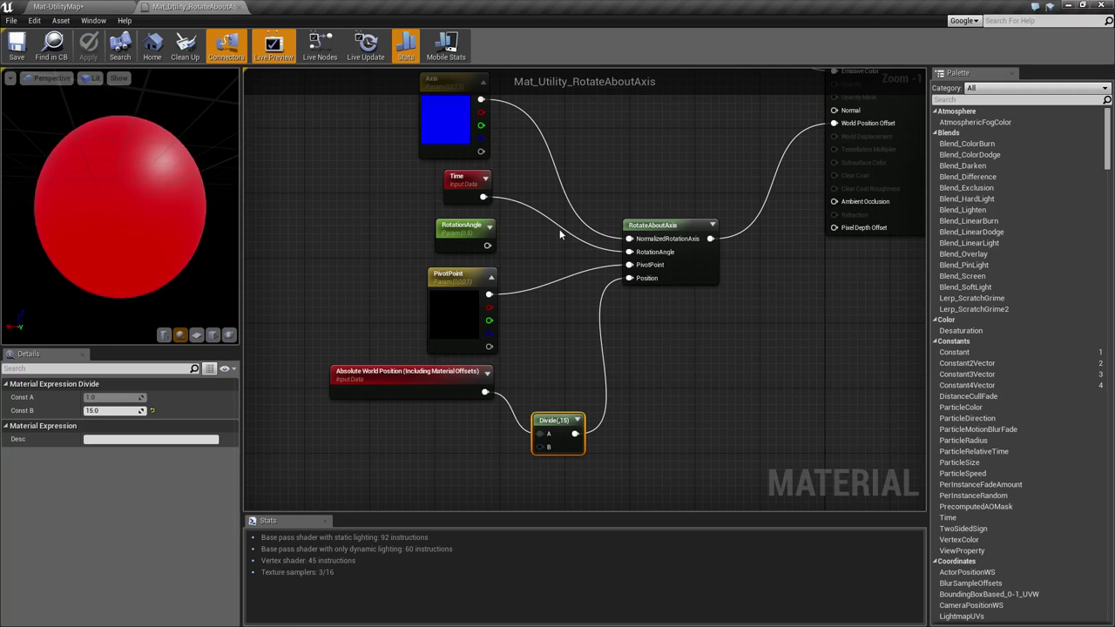
Replace the Time node with the RotationAngle parameter on RotateAboutAxis's RotationAngle input, applying the material despite compilation errors after disconnecting Time.
alt+click(481, 198)
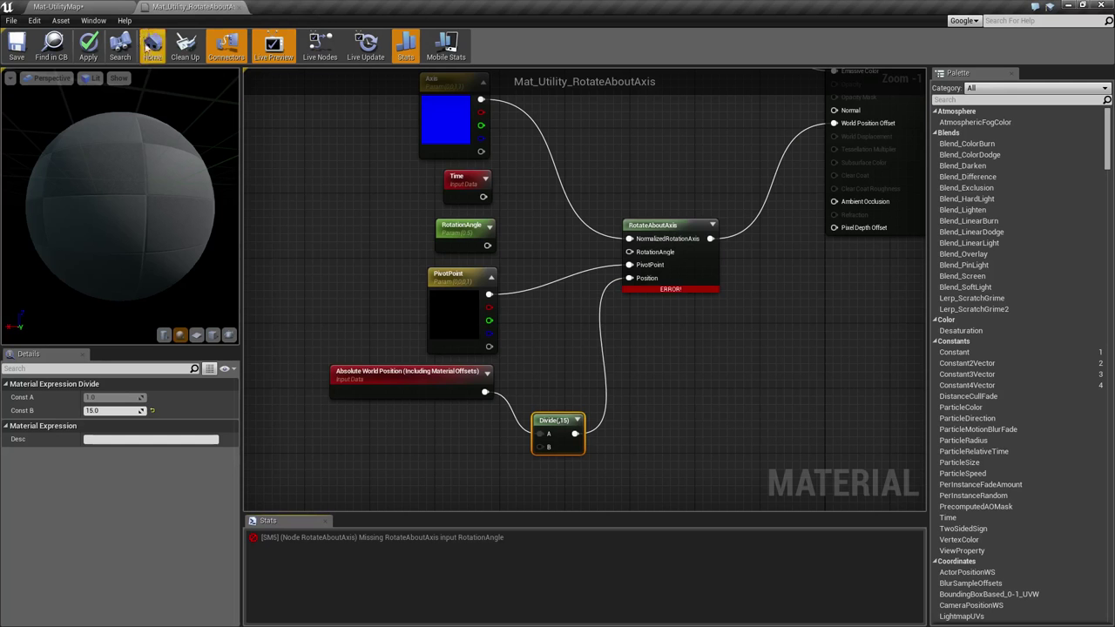
click(90, 46)
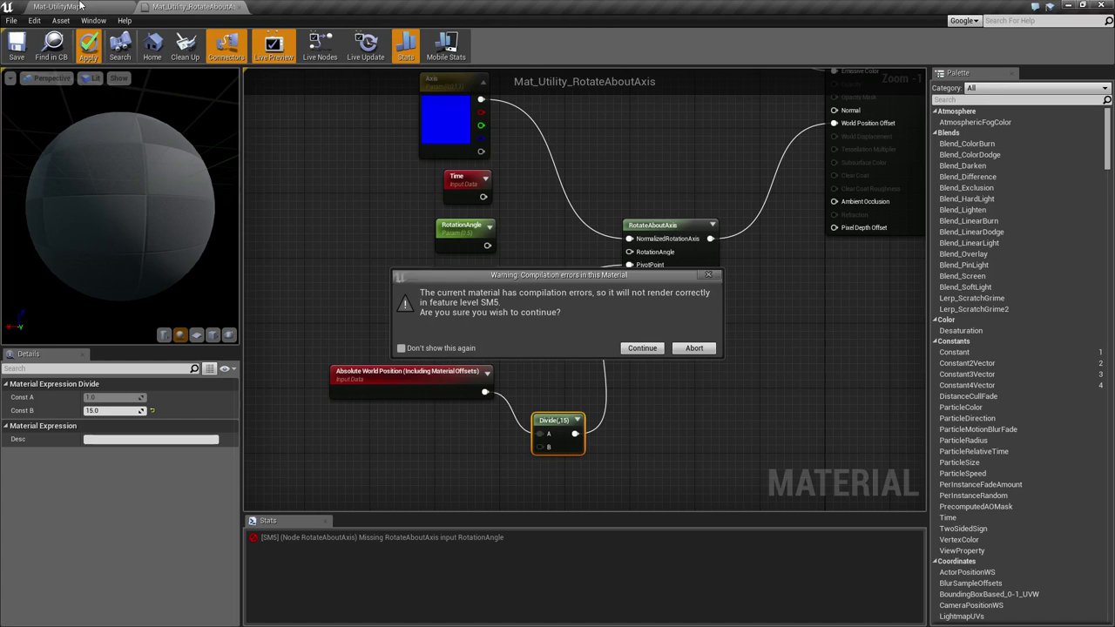
click(643, 348)
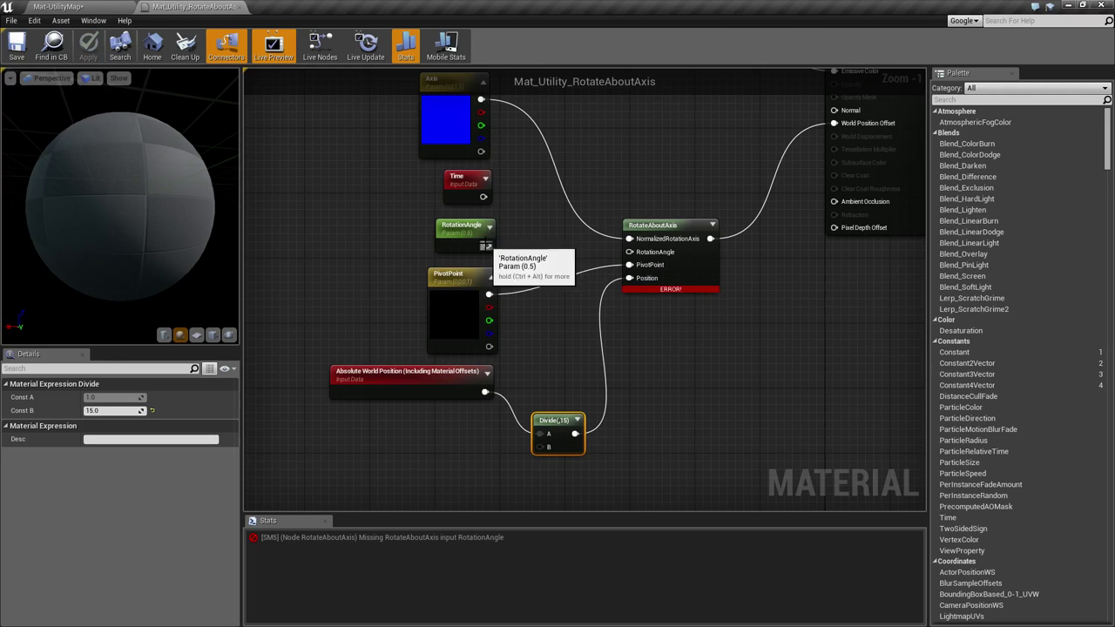
drag(487, 245, 636, 254)
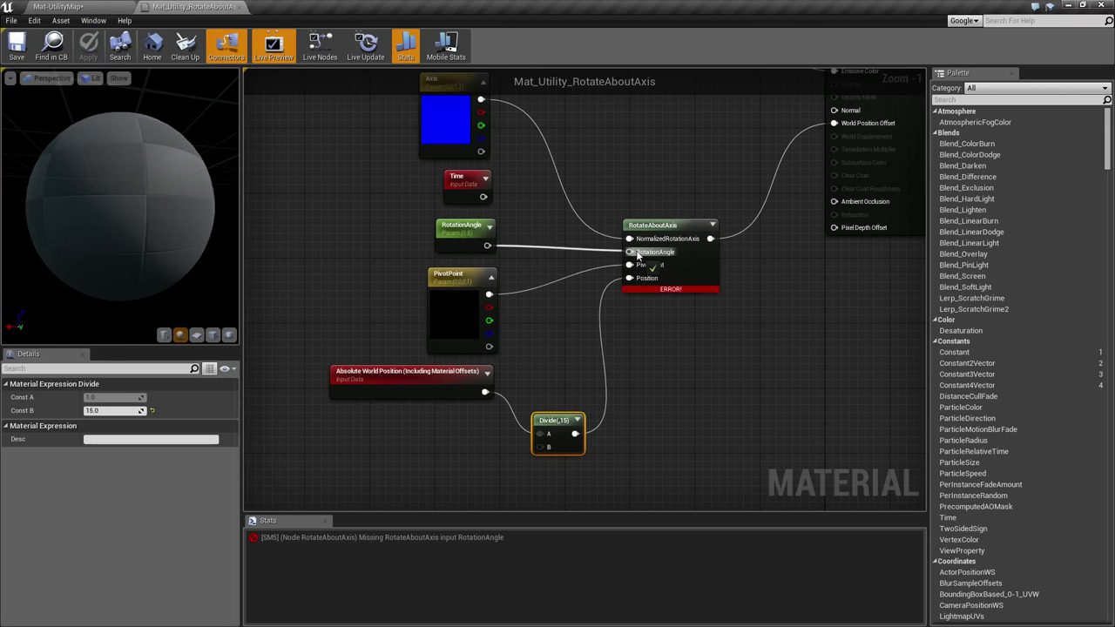
Return to the level, select the red sphere and examine its shape and position relative to the cylinder.
click(65, 6)
right_drag(697, 361, 502, 362)
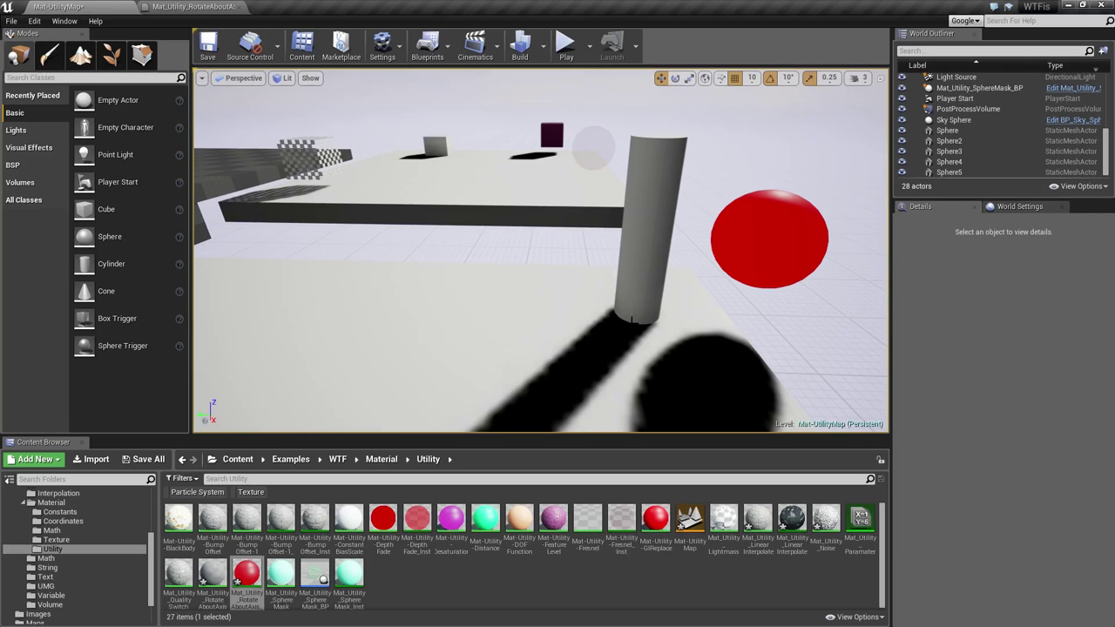
click(731, 257)
right_drag(731, 257, 561, 339)
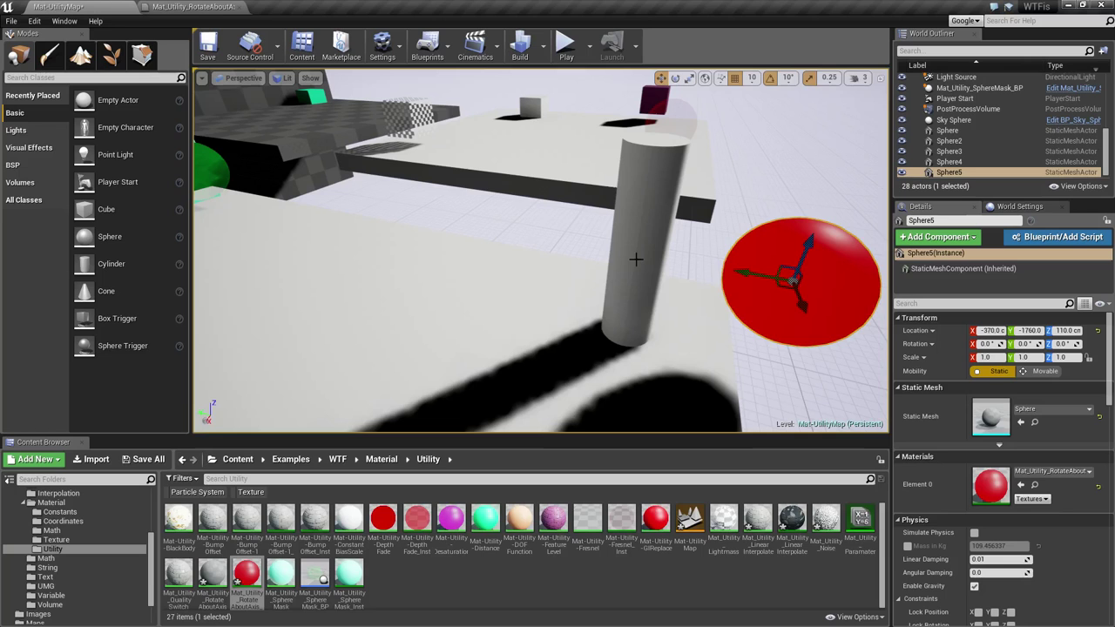
right_drag(560, 317, 629, 294)
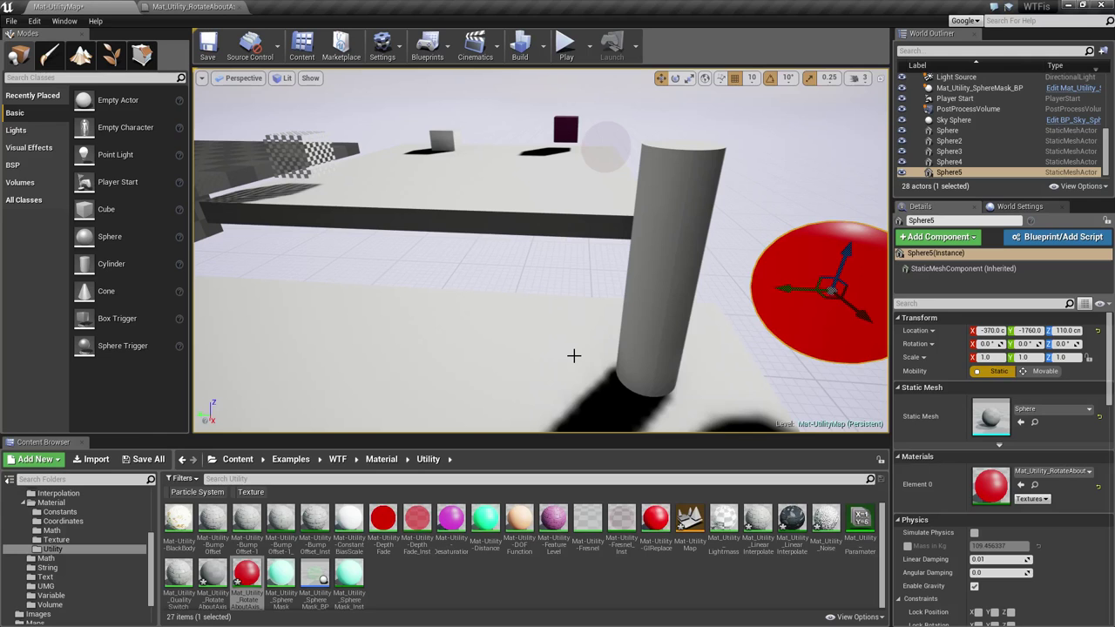
mouse_move(540, 249)
right_down()
mouse_move(592, 283)
mouse_move(531, 248)
right_up()
right_drag(585, 355, 610, 366)
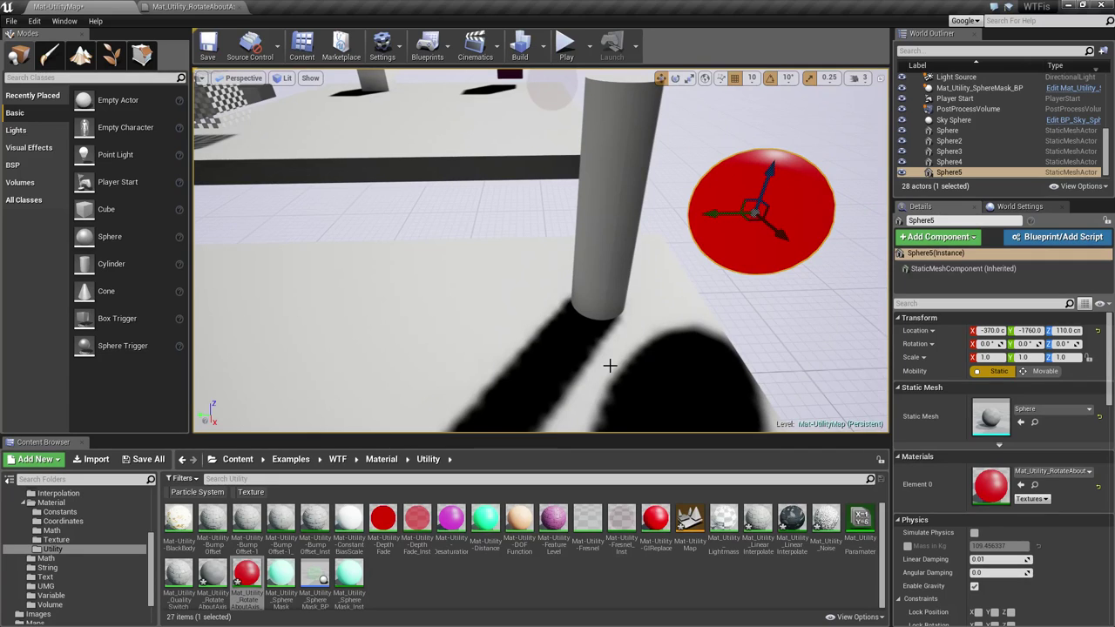